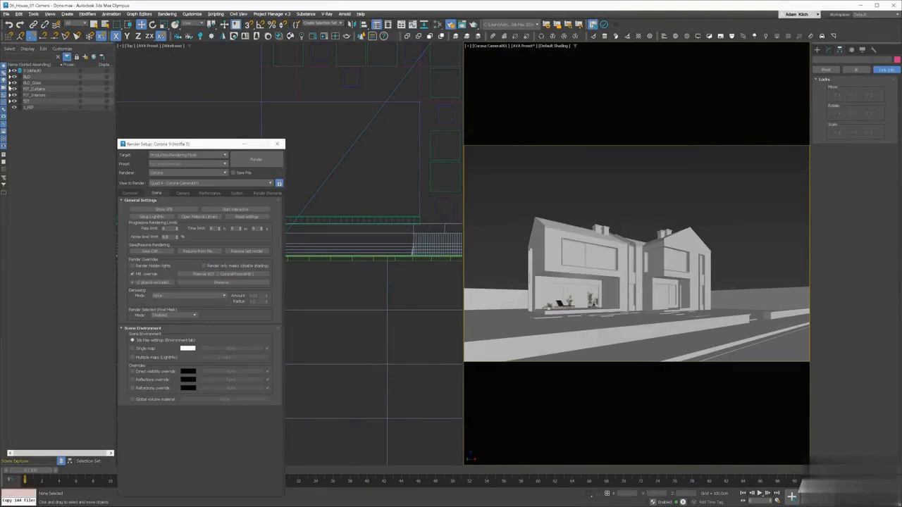
# Select all objects in the BLD_Glass layer and open their group.
pyautogui.click(10, 83)
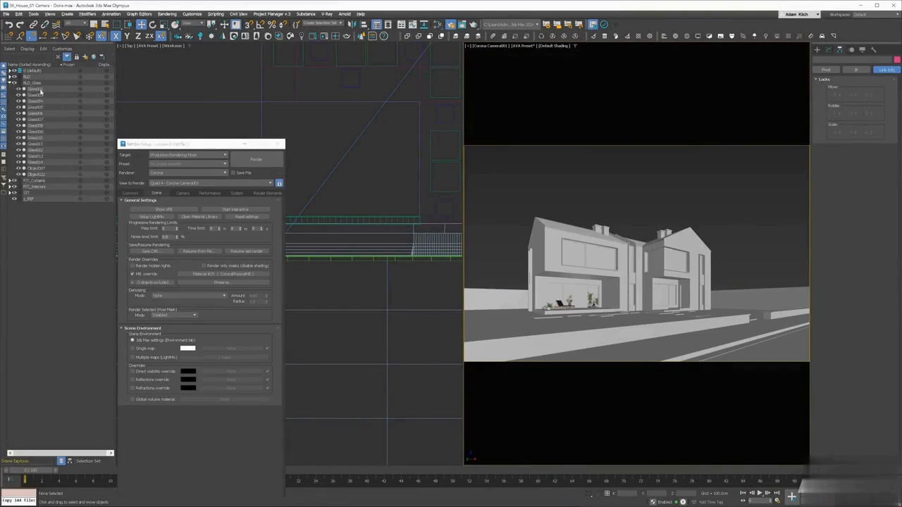
pyautogui.click(35, 89)
pyautogui.keyDown('shift'); pyautogui.click(31, 174); pyautogui.keyUp('shift')
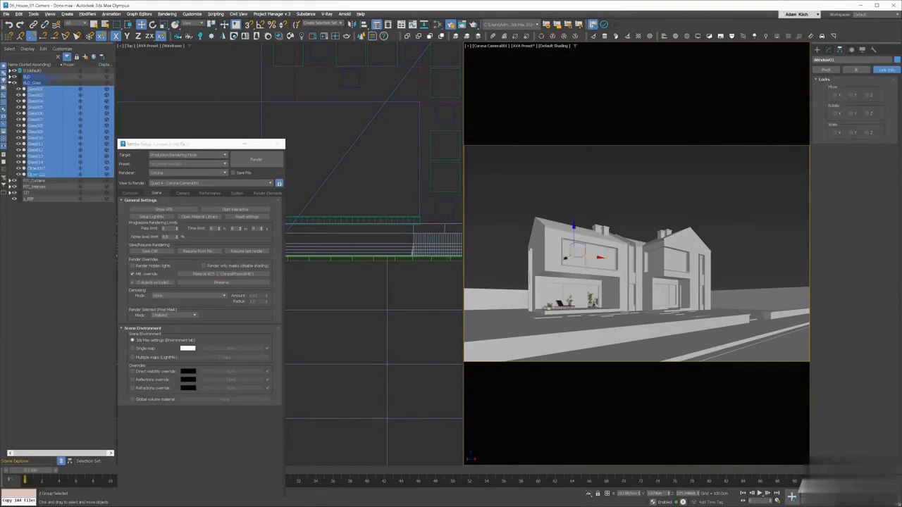
pyautogui.rightClick(663, 260)
pyautogui.click(733, 238)
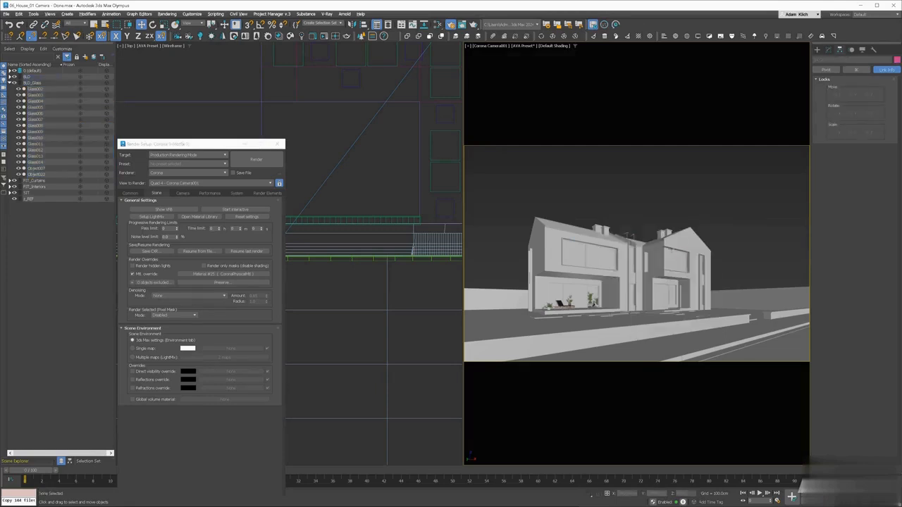
# Reselect every object in the BLD_Glass layer, add them to the material override's exclusion list and close the render settings.
pyautogui.click(36, 88)
pyautogui.keyDown('shift'); pyautogui.click(34, 175); pyautogui.keyUp('shift')
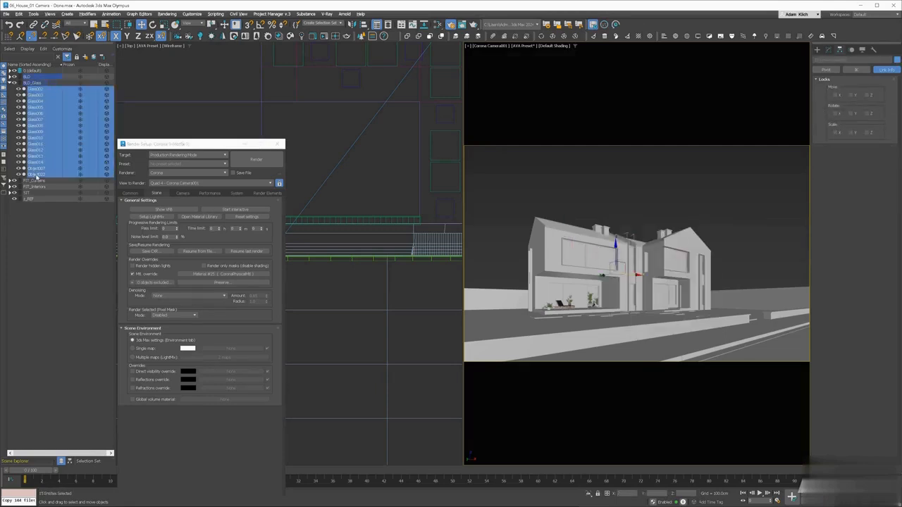
pyautogui.click(132, 283)
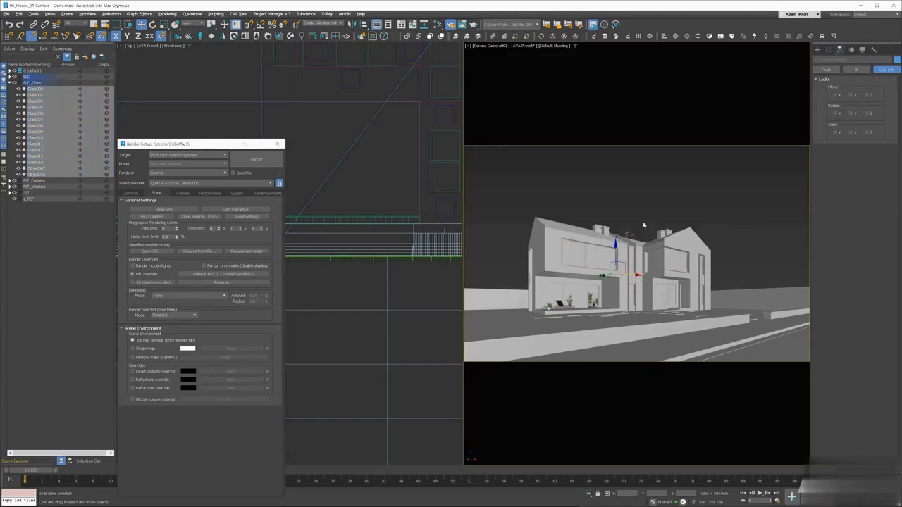
pyautogui.click(277, 144)
# Create a new CoronaPhysicalMtl material in the material editor and apply the Glass preset to it.
pyautogui.press('m')
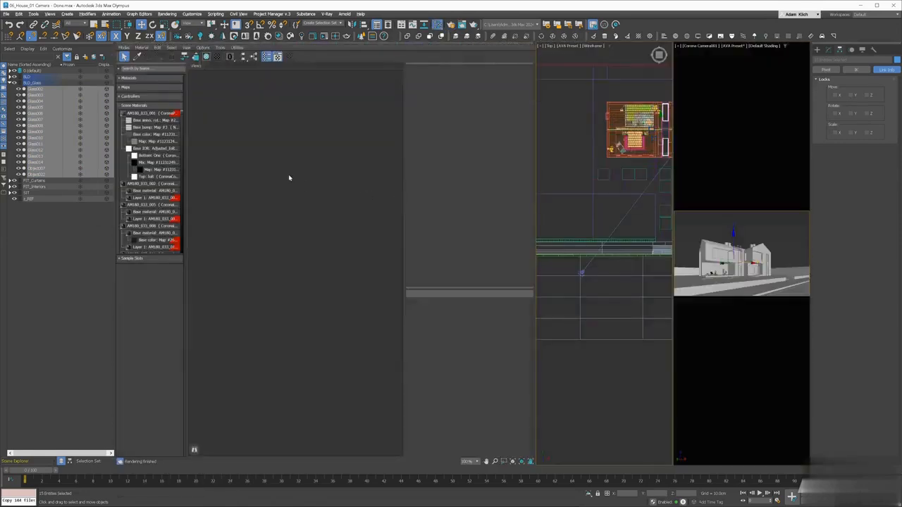
pyautogui.rightClick(289, 176)
pyautogui.moveTo(304, 181)
pyautogui.click(243, 141)
pyautogui.click(138, 79)
pyautogui.moveTo(139, 113); pyautogui.dragTo(265, 139)
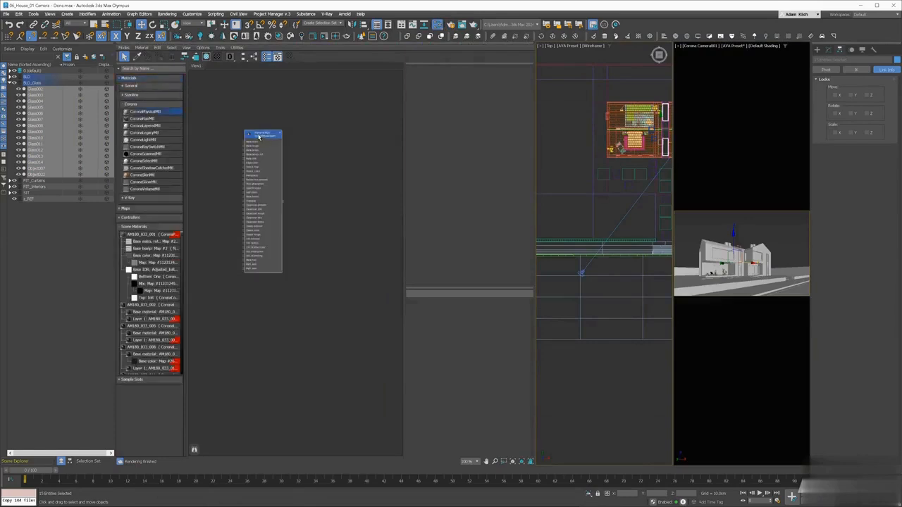
pyautogui.doubleClick(259, 137)
pyautogui.click(466, 311)
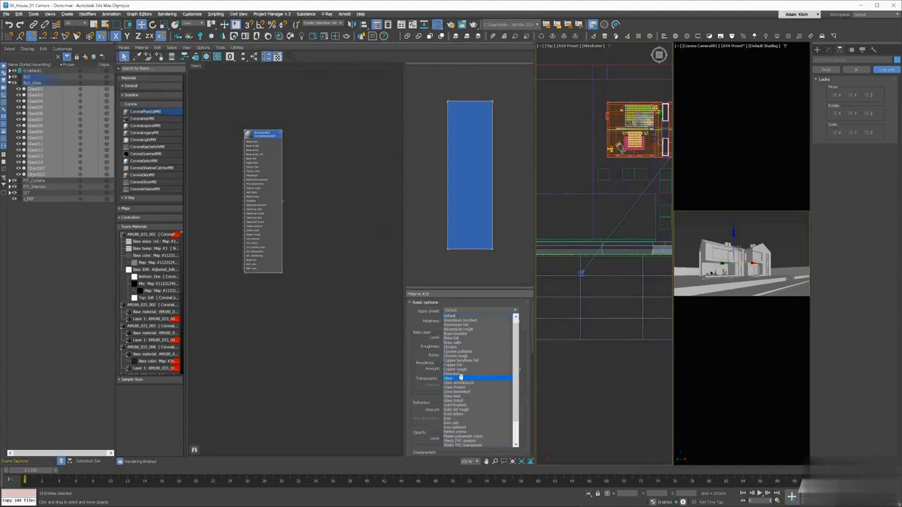
pyautogui.click(460, 379)
# Assign the new glass material to the selected BLD_Glass objects and close the material editor.
pyautogui.moveTo(250, 134); pyautogui.dragTo(274, 134)
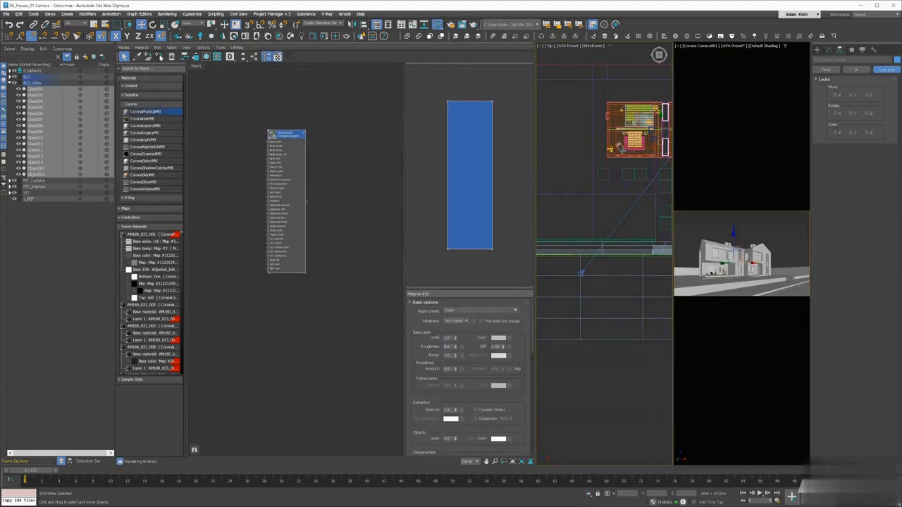
pyautogui.rightClick(698, 247)
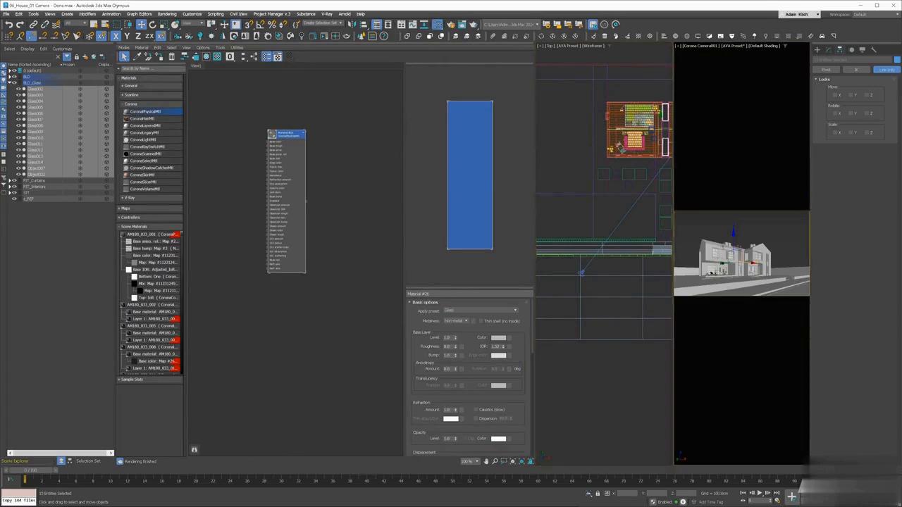
pyautogui.press('m')
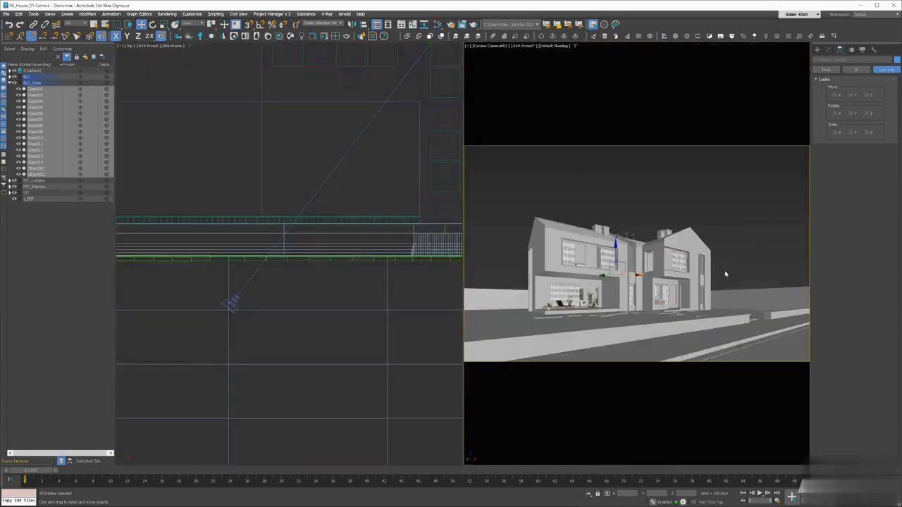
# Close the opened group of glass objects and clear the selection.
pyautogui.rightClick(726, 270)
pyautogui.moveTo(740, 261)
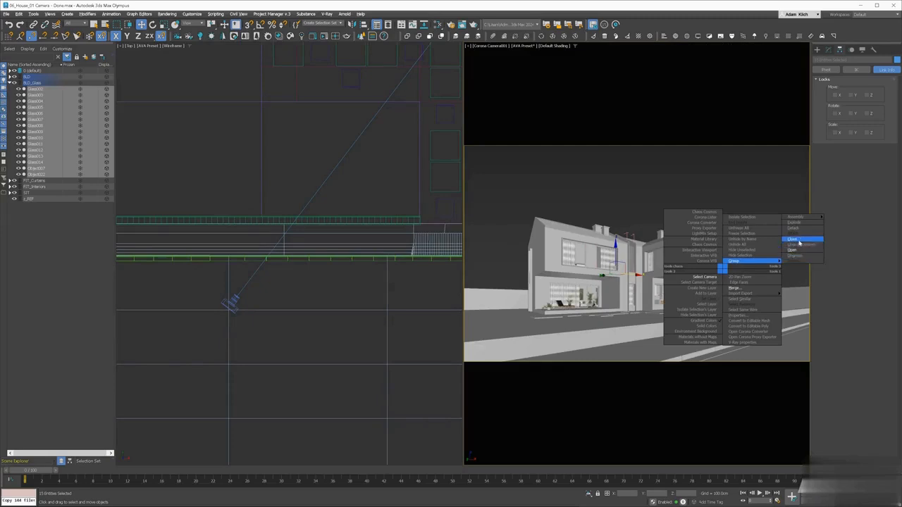
pyautogui.click(798, 241)
pyautogui.click(769, 244)
# Search the map browser for "sky" and assign a CoronaSky map as the scene's environment map.
pyautogui.press('8')
pyautogui.click(183, 76)
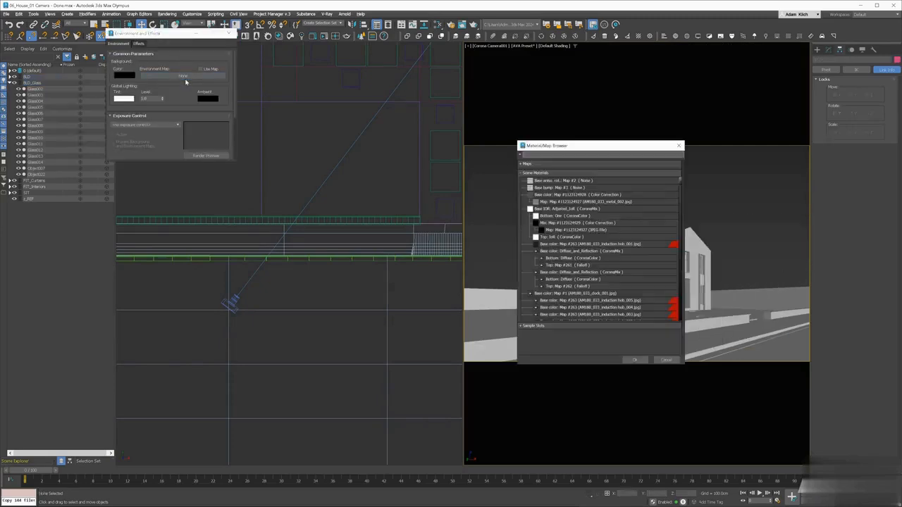
pyautogui.write('sky')
pyautogui.doubleClick(528, 161)
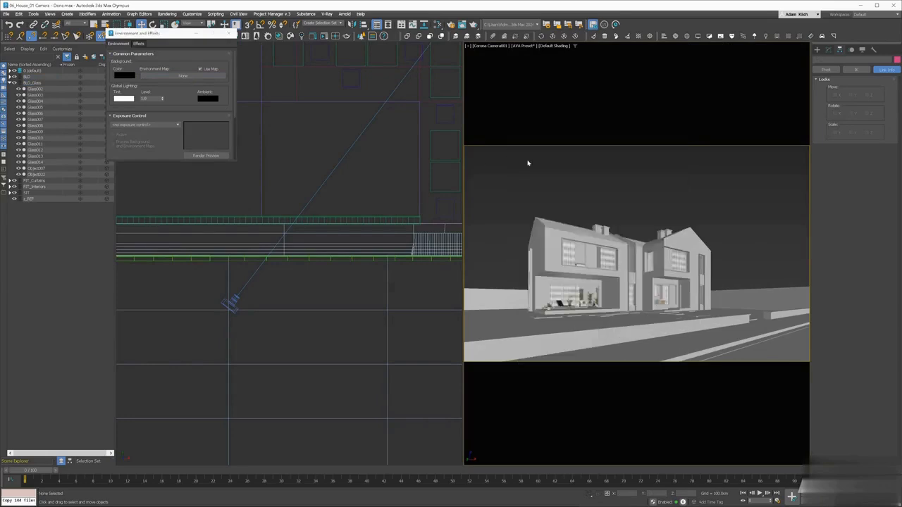
# Start an interactive render of the camera view and set its Simple Exposure to -2.
pyautogui.rightClick(625, 195)
pyautogui.click(595, 184)
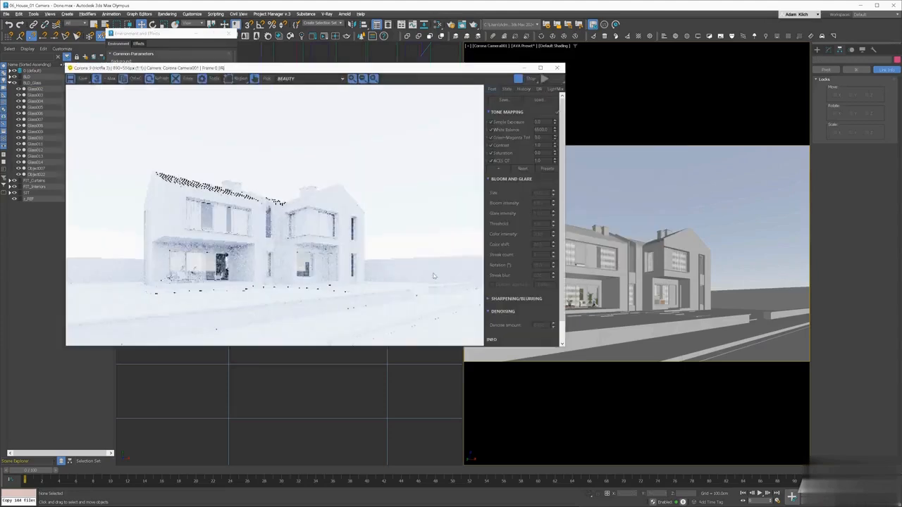
pyautogui.doubleClick(545, 122)
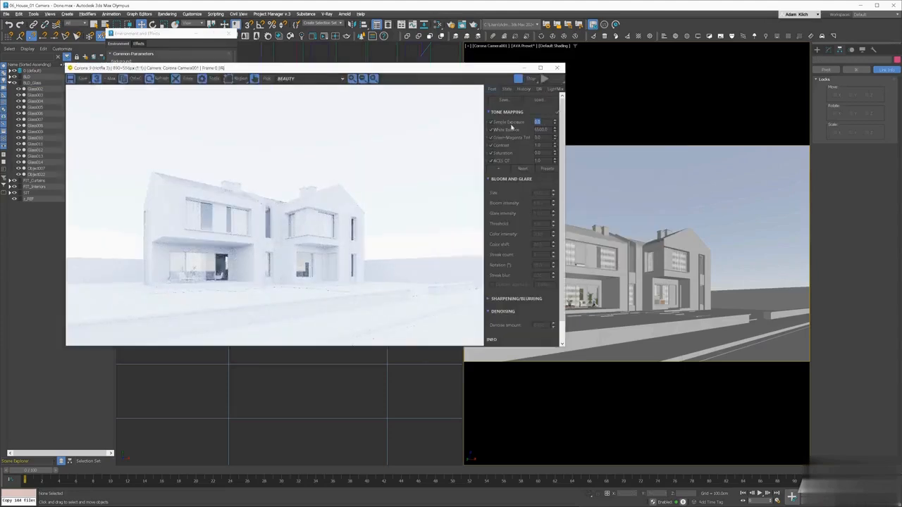
pyautogui.write('-2')
pyautogui.press('Return')
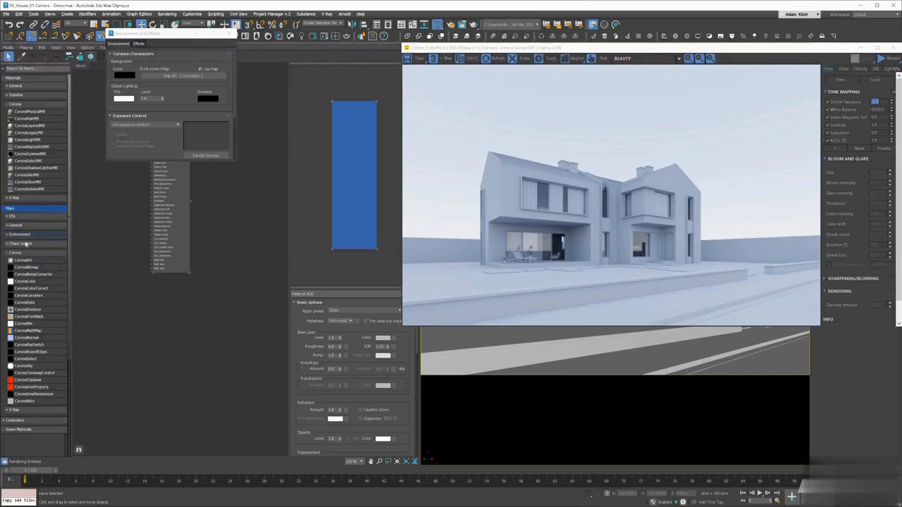
# Load hdri_sky_070.exr into a new CoronaBitmap map and use it as the environment map in place of the CoronaSky.
pyautogui.moveTo(38, 268); pyautogui.dragTo(186, 332)
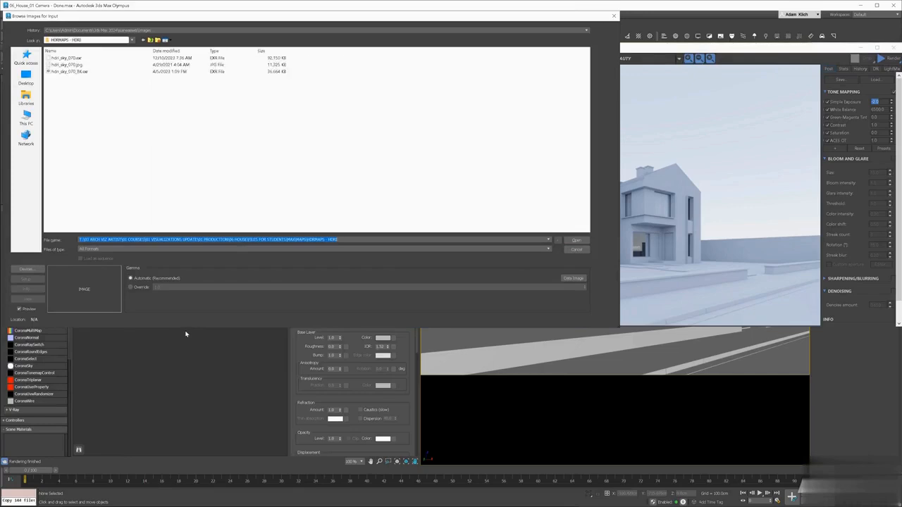
pyautogui.doubleClick(84, 59)
pyautogui.press('Return')
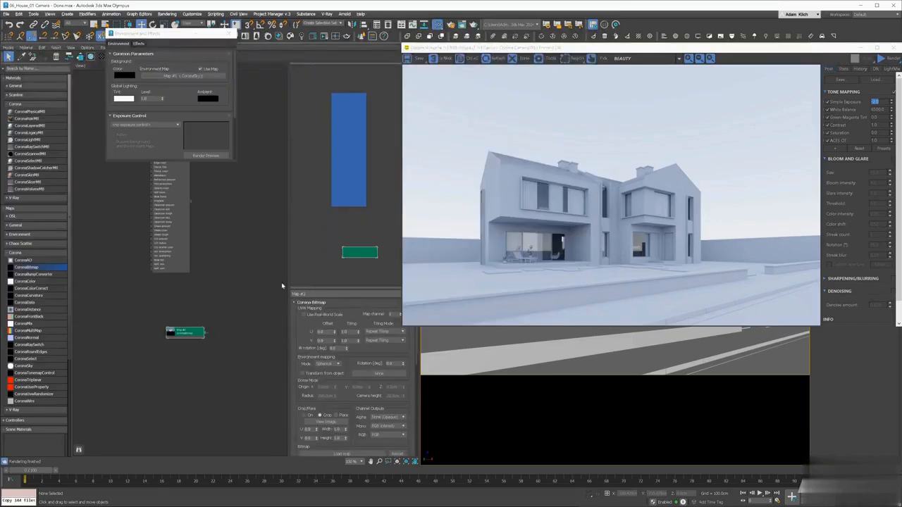
pyautogui.moveTo(205, 332); pyautogui.dragTo(181, 77)
pyautogui.click(161, 121)
# Start the interactive render with the HDRI sky and reset the Simple Exposure to its default.
pyautogui.rightClick(616, 352)
pyautogui.click(594, 336)
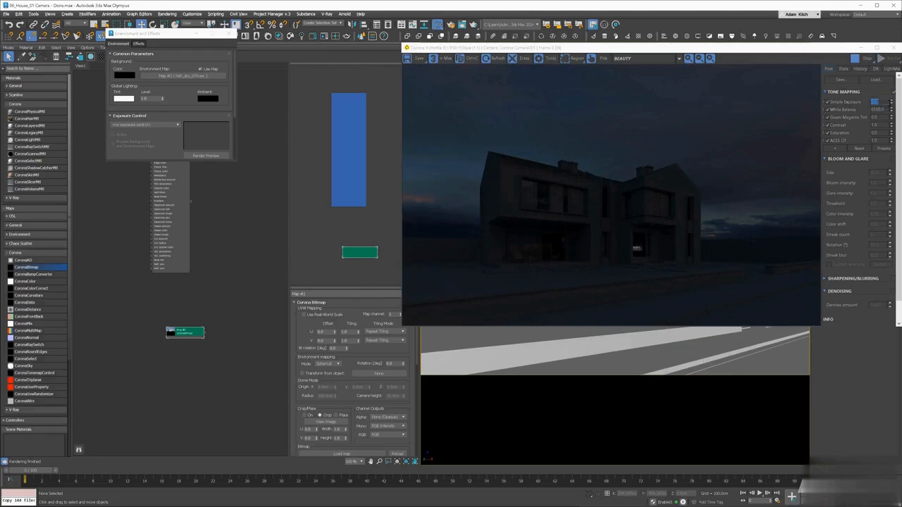
pyautogui.rightClick(892, 103)
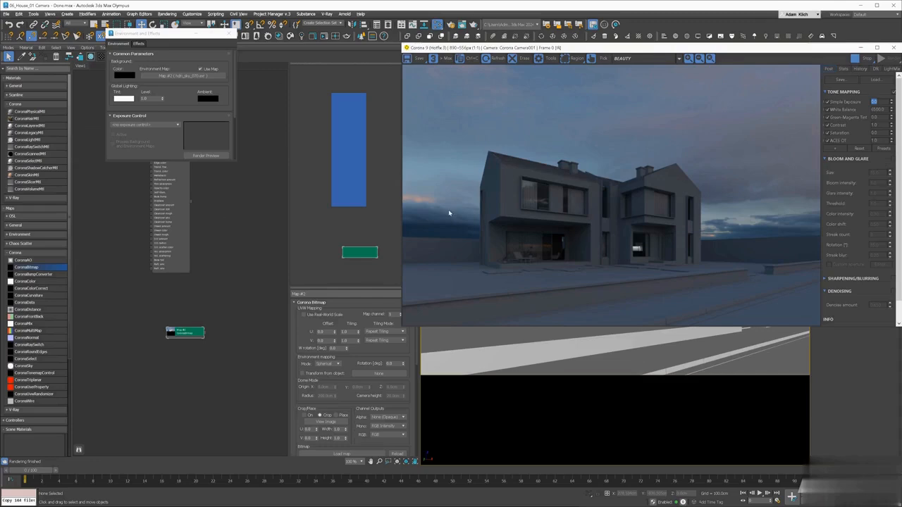
# Add a CoronaColorCorrect map fed by the HDRI bitmap and use it as the environment map.
pyautogui.moveTo(173, 331); pyautogui.dragTo(126, 327)
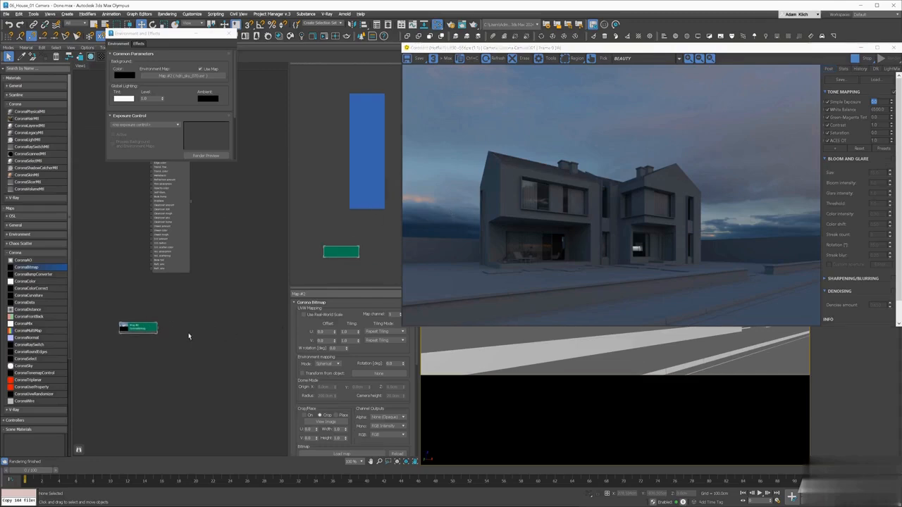
pyautogui.rightClick(210, 336)
pyautogui.moveTo(233, 348)
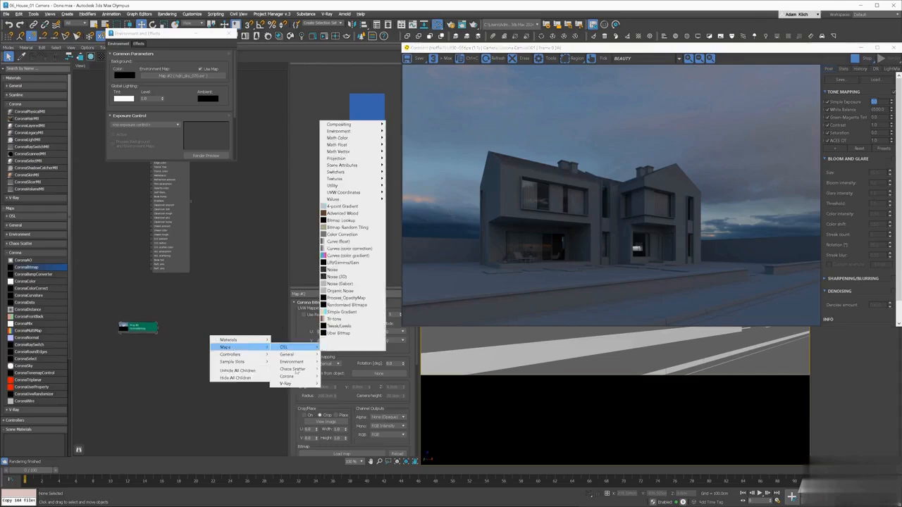
pyautogui.moveTo(286, 376)
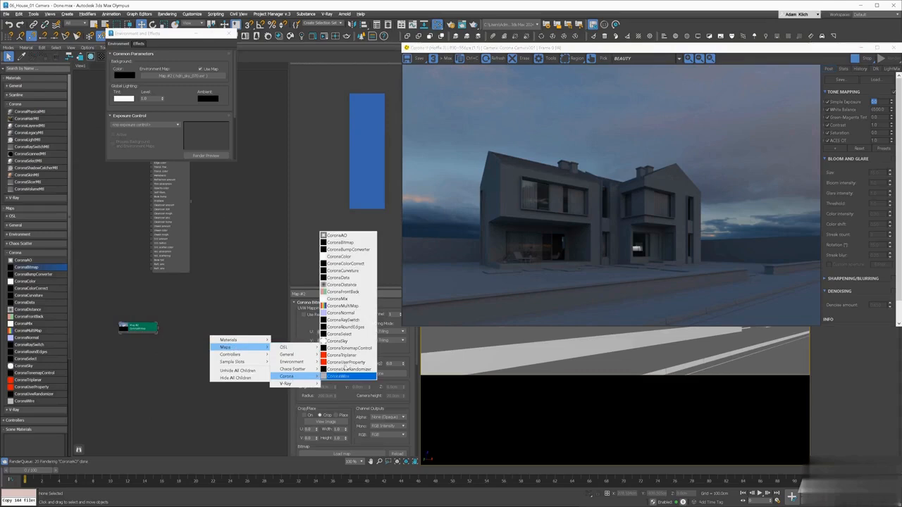
pyautogui.click(345, 264)
pyautogui.moveTo(157, 329); pyautogui.dragTo(194, 75)
pyautogui.click(154, 119)
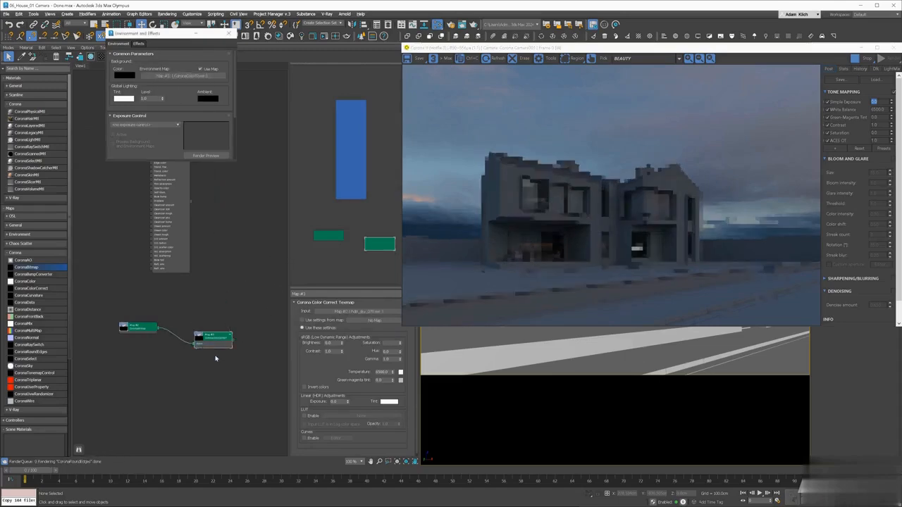
pyautogui.moveTo(208, 331); pyautogui.dragTo(200, 323)
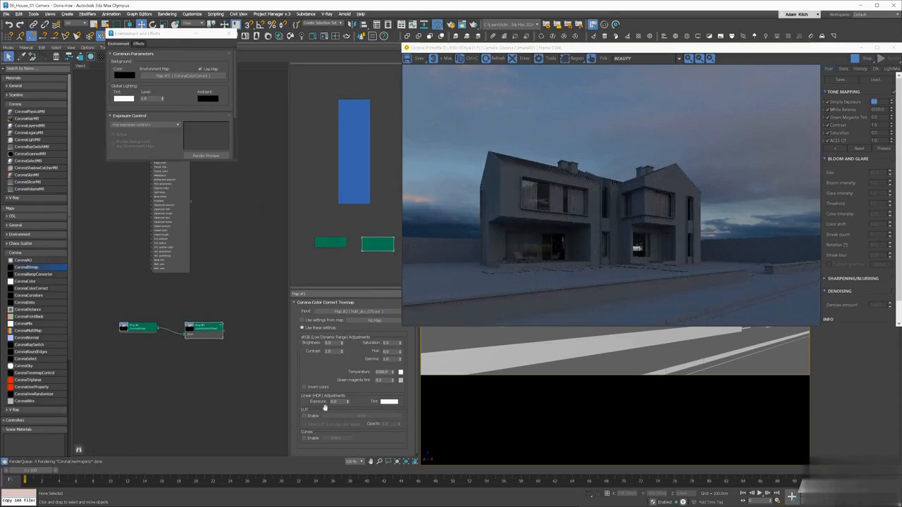
# Try a linear HDR exposure of 3 on the CoronaColorCorrect map, and settle on 2.
pyautogui.moveTo(341, 402); pyautogui.dragTo(317, 401)
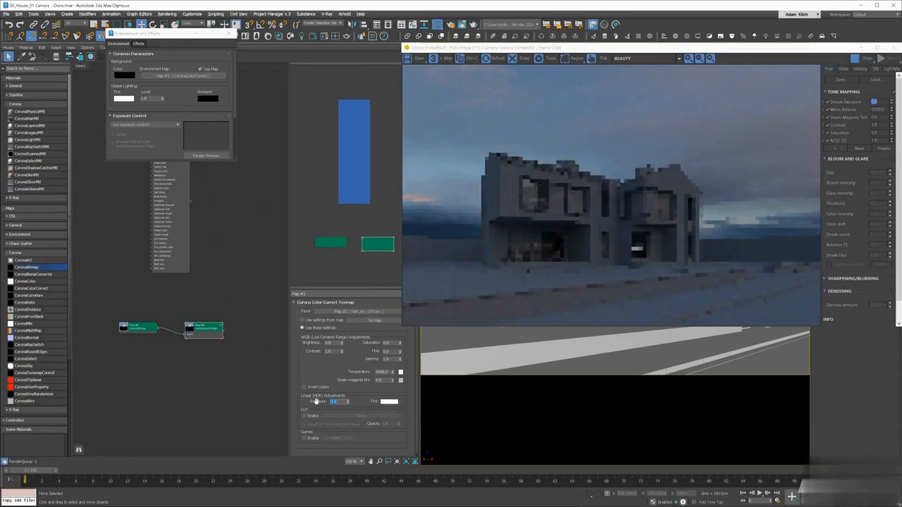
pyautogui.write('3')
pyautogui.press('Return')
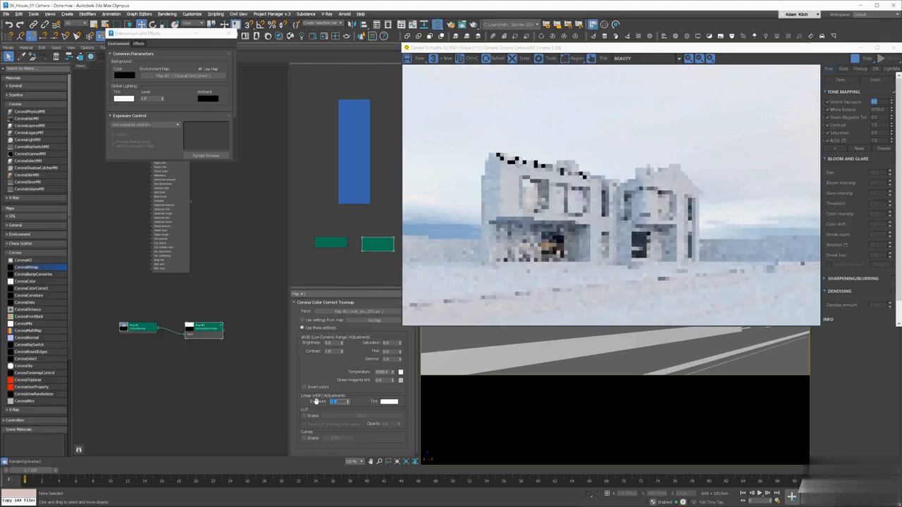
pyautogui.write('2')
pyautogui.press('Return')
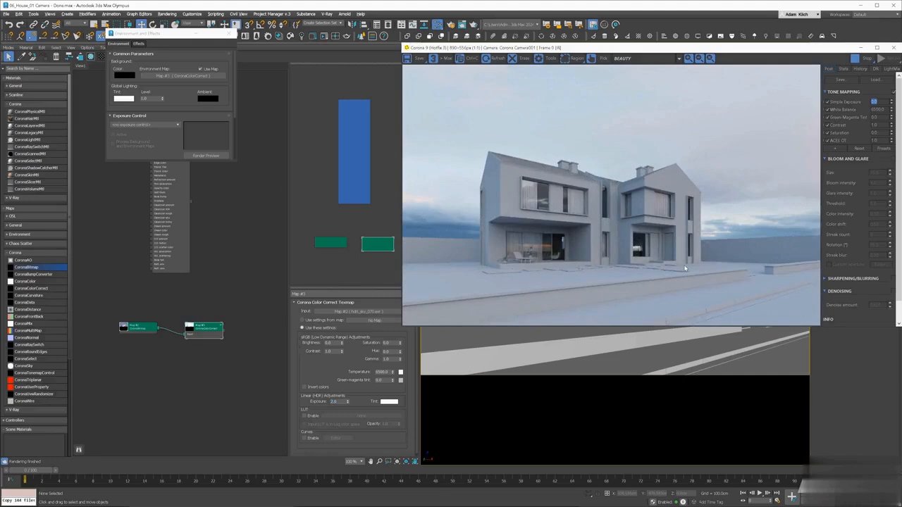
# Try a range of environment rotation angles on the HDRI CoronaBitmap, including 210 and 240 degrees.
pyautogui.click(142, 332)
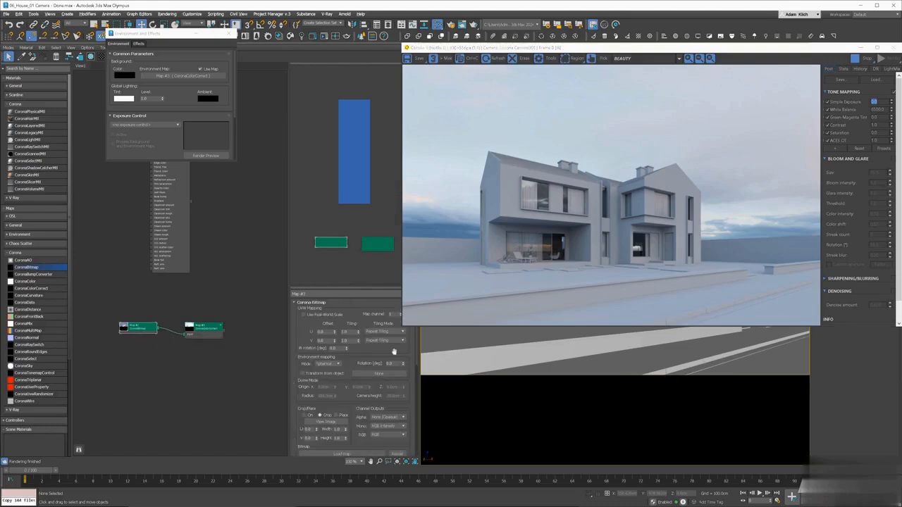
pyautogui.write('90')
pyautogui.press('Return')
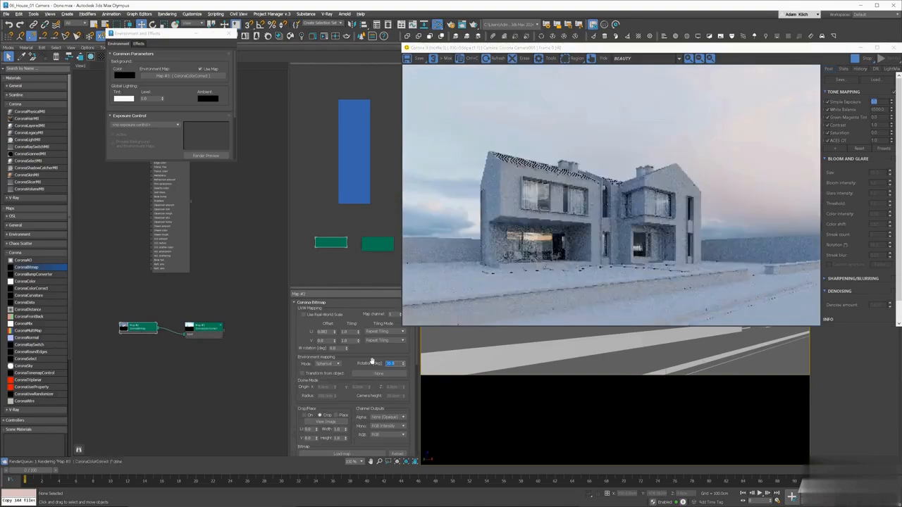
pyautogui.write('120')
pyautogui.press('Return')
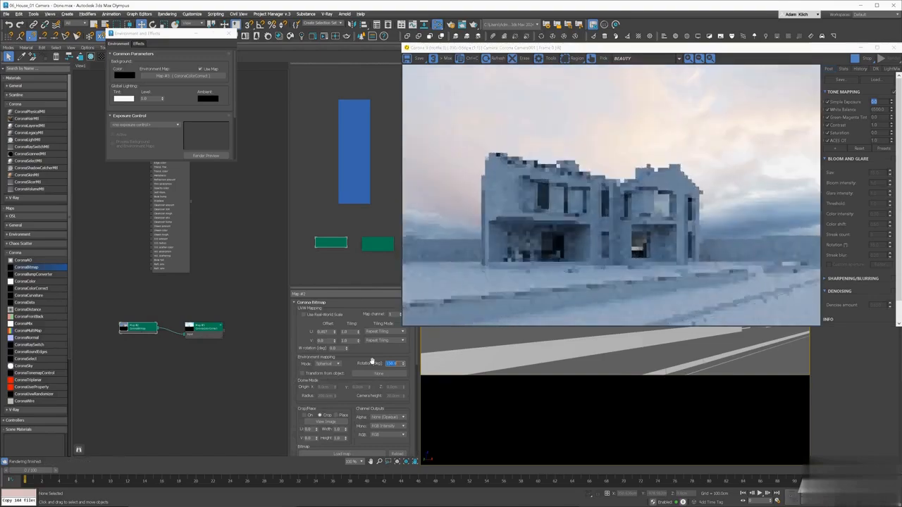
pyautogui.write('180')
pyautogui.press('Return')
pyautogui.write('210')
pyautogui.press('Return')
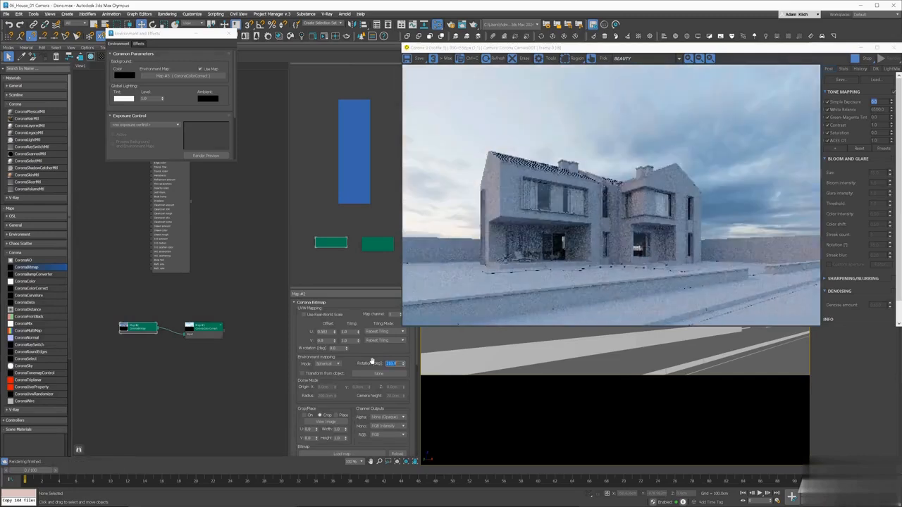
pyautogui.write('240')
pyautogui.press('Return')
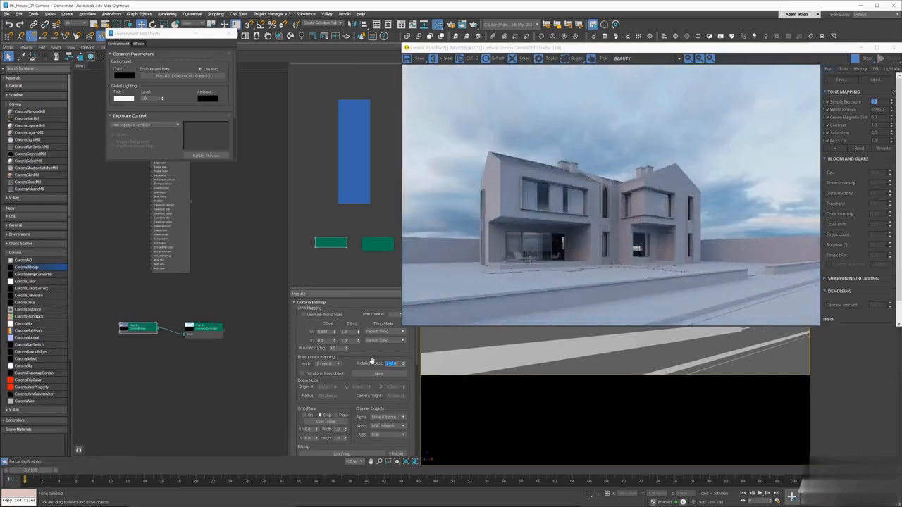
pyautogui.write('270')
pyautogui.press('Return')
pyautogui.write('300')
pyautogui.press('Return')
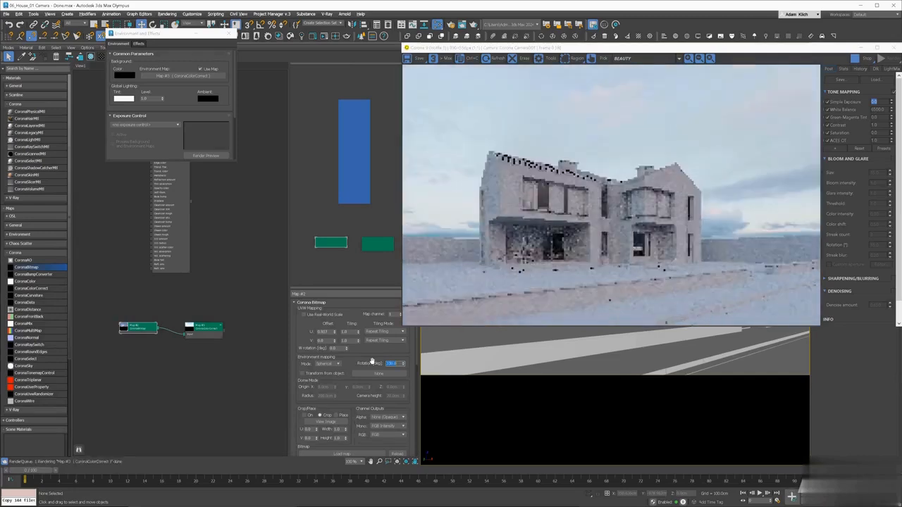
# Fine-tune the HDRI bitmap's environment rotation to 195 degrees and lower the render's Simple Exposure to -0.10.
pyautogui.write('210')
pyautogui.press('Return')
pyautogui.write('200')
pyautogui.press('Return')
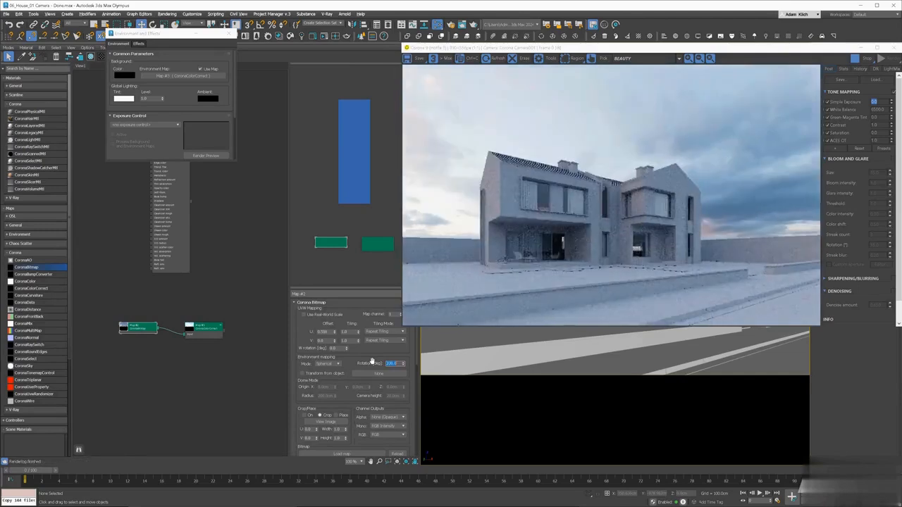
pyautogui.write('190')
pyautogui.press('Return')
pyautogui.write('19')
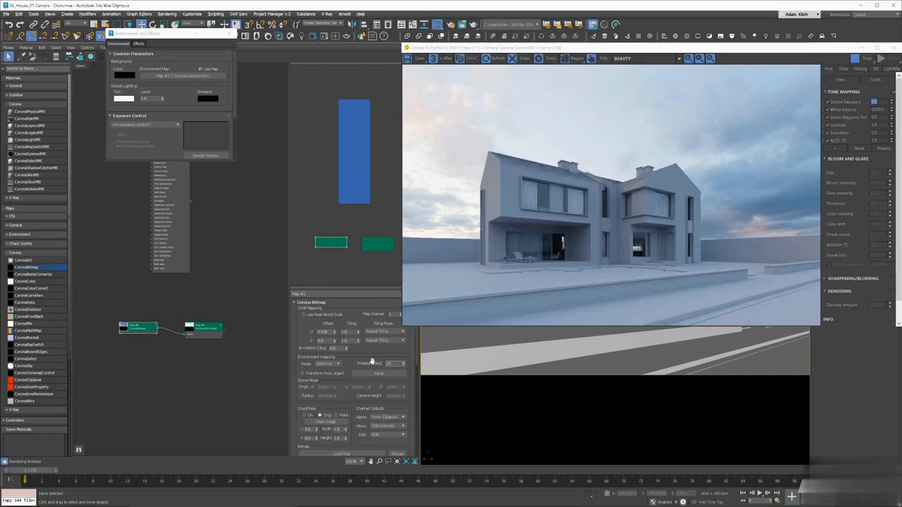
pyautogui.write('5')
pyautogui.press('Return')
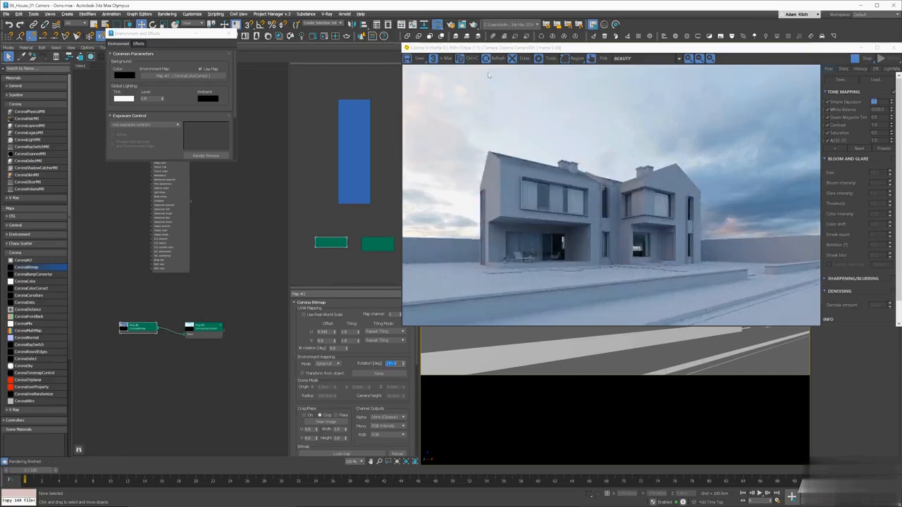
pyautogui.moveTo(891, 101); pyautogui.dragTo(891, 104)
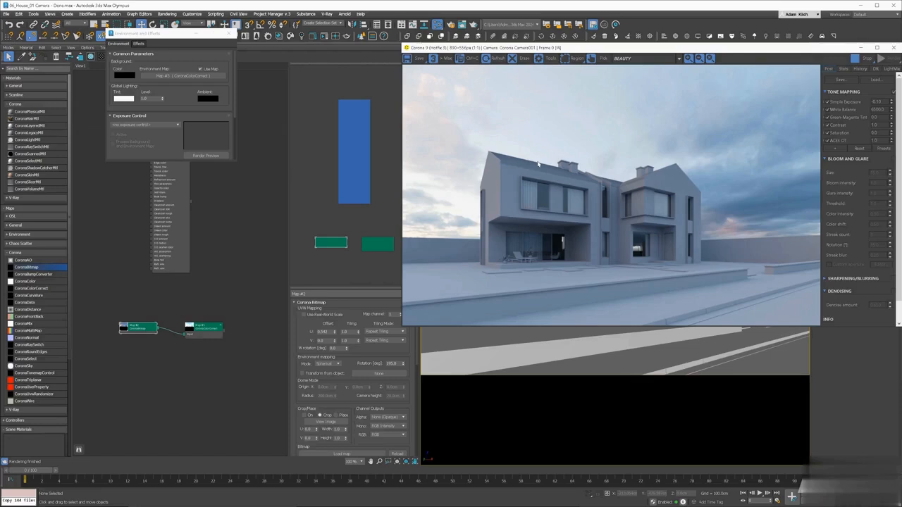
# Duplicate the CoronaColorCorrect map fed by the HDRI bitmap and set the copy's linear HDR exposure to 1.
pyautogui.moveTo(213, 330)
pyautogui.mouseDown()
pyautogui.moveTo(214, 316)
pyautogui.moveTo(204, 341)
pyautogui.mouseUp()
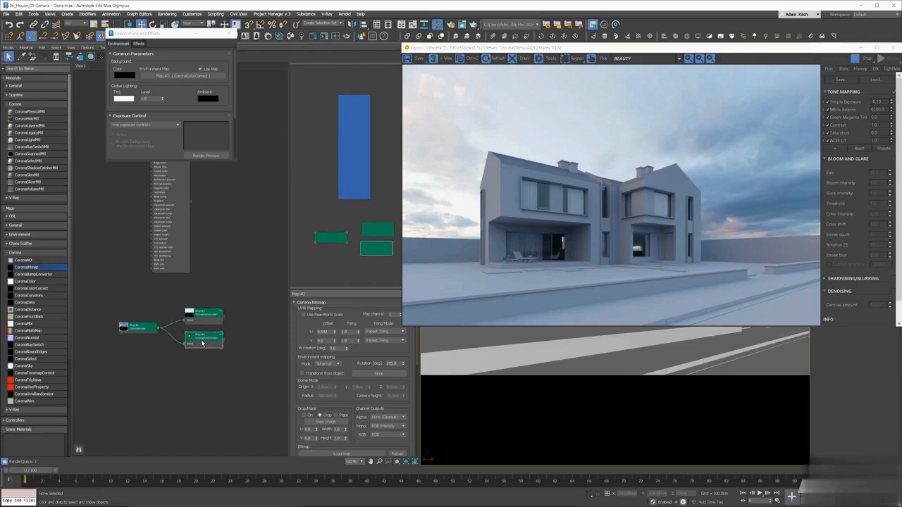
pyautogui.doubleClick(204, 341)
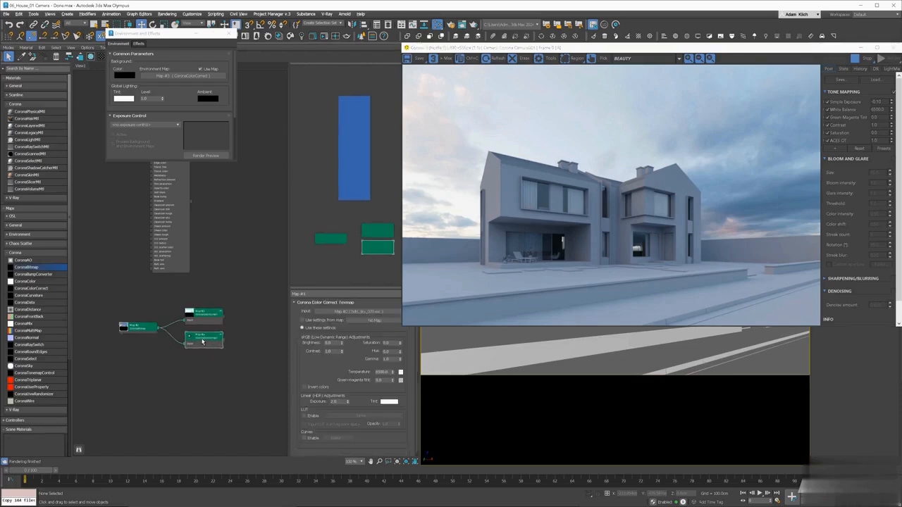
pyautogui.doubleClick(338, 402)
pyautogui.write('1')
pyautogui.press('Return')
# Enable the direct visibility override in the Scene Environment section of the render setup.
pyautogui.click(450, 25)
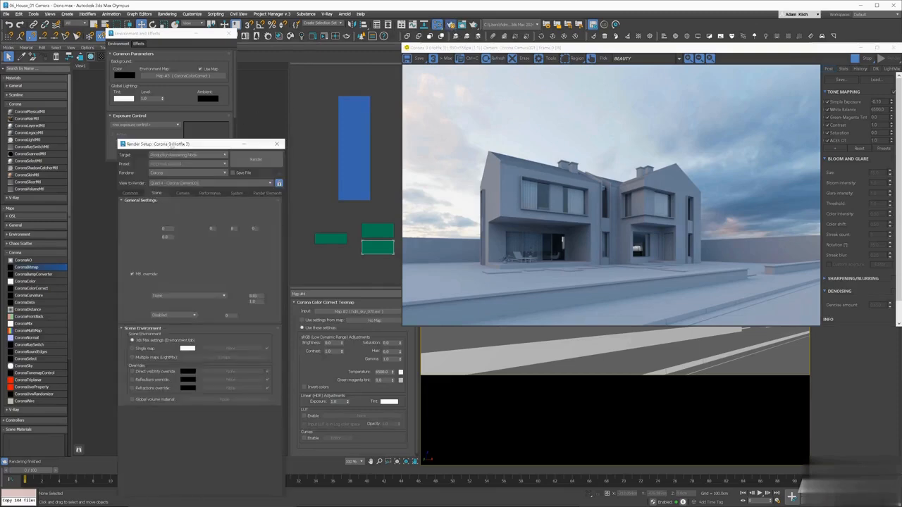
pyautogui.moveTo(186, 144); pyautogui.dragTo(469, 80)
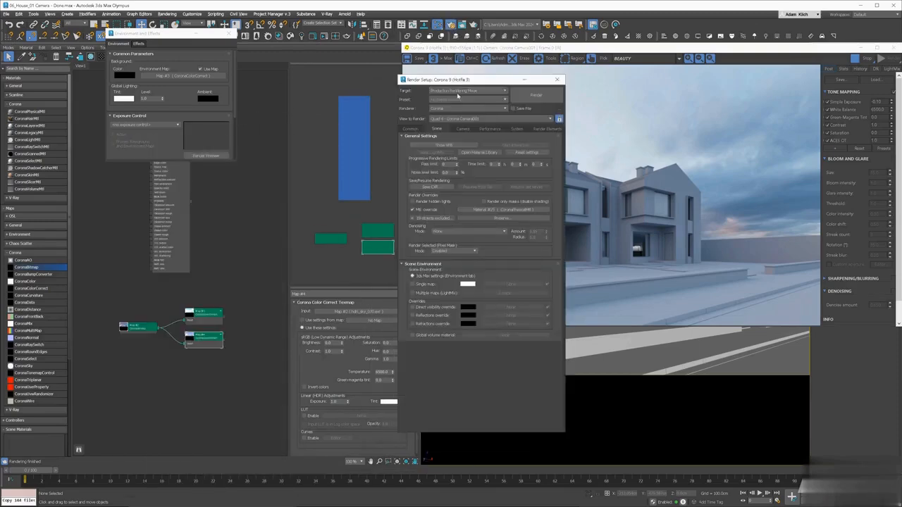
pyautogui.click(412, 308)
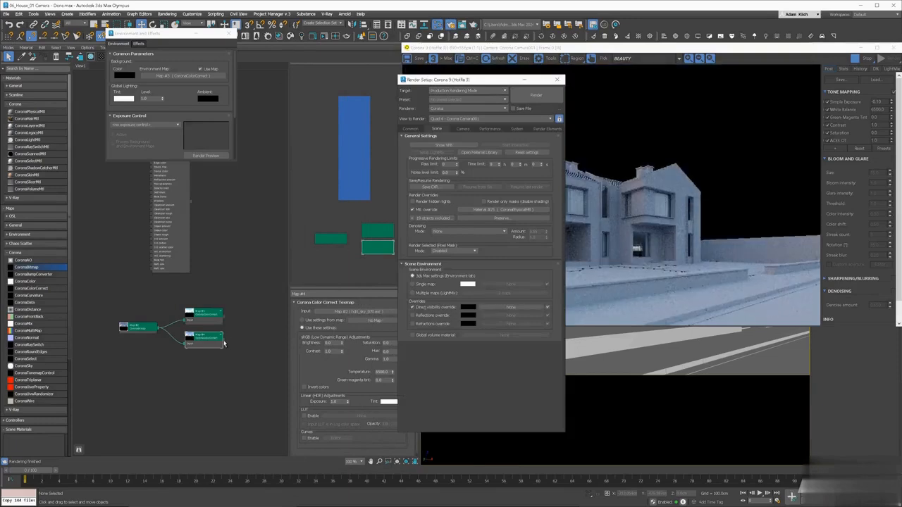
# Try a red colour for the direct visibility override and cancel the colour change.
pyautogui.click(467, 307)
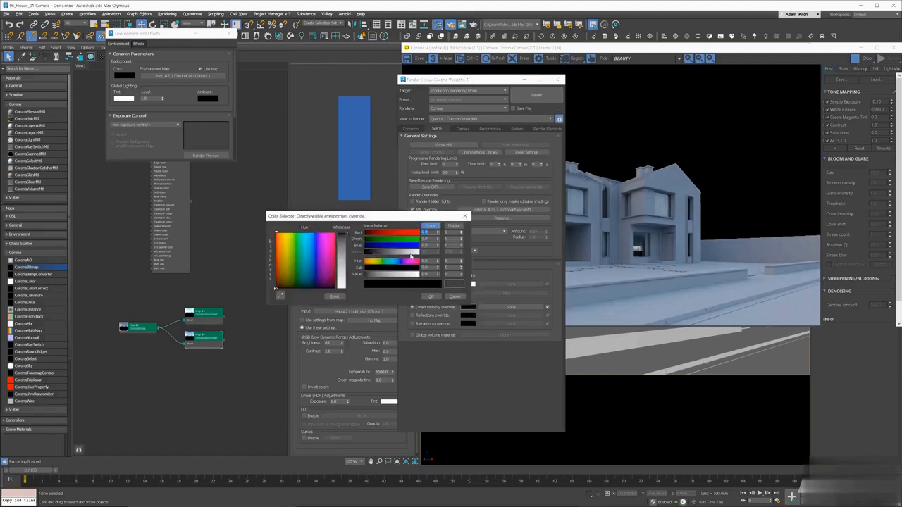
pyautogui.click(405, 233)
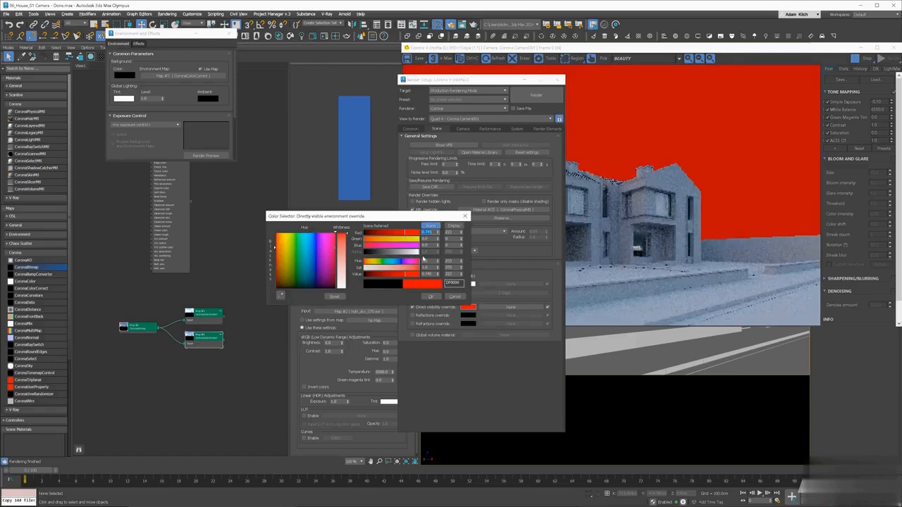
pyautogui.click(454, 297)
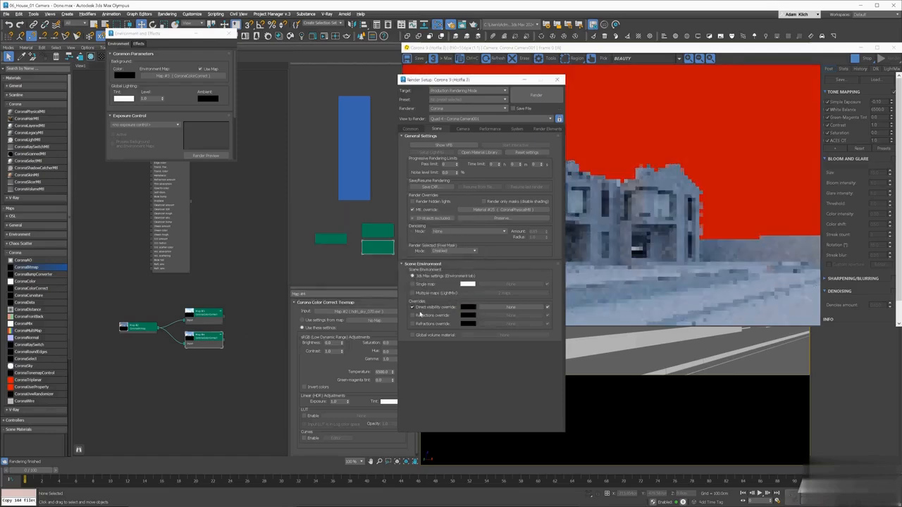
# Assign the duplicated CoronaColorCorrect map to the direct visibility override as an instance.
pyautogui.moveTo(225, 344); pyautogui.dragTo(486, 310)
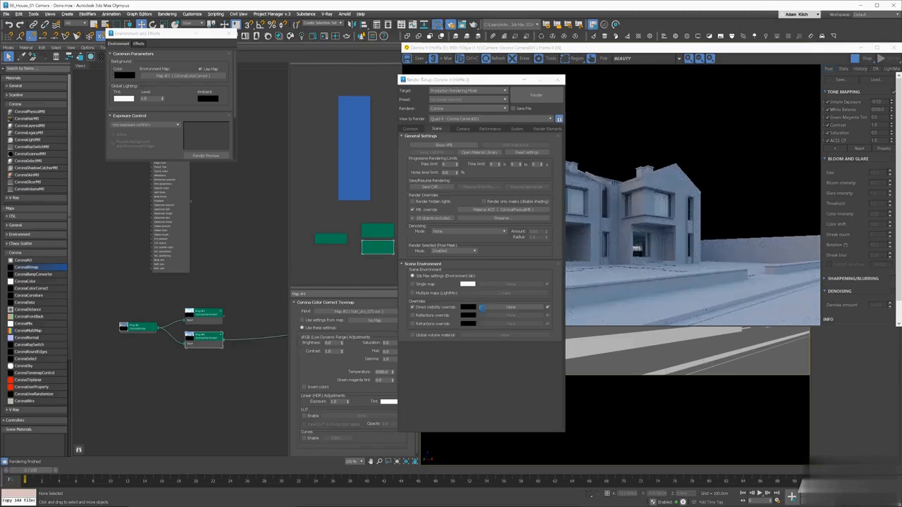
pyautogui.click(463, 280)
pyautogui.click(558, 218)
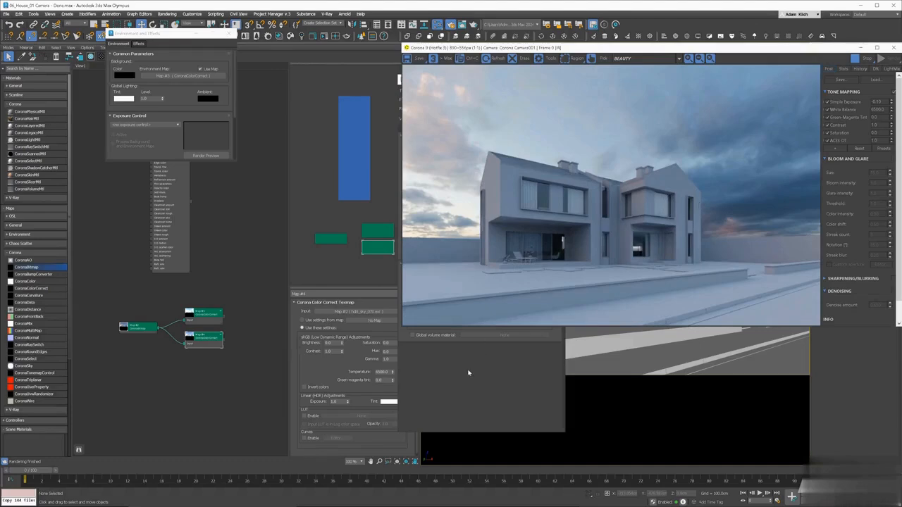
# Enable the refractions override and instance the direct visibility override's CoronaColorCorrect map into it.
pyautogui.click(432, 360)
pyautogui.click(415, 324)
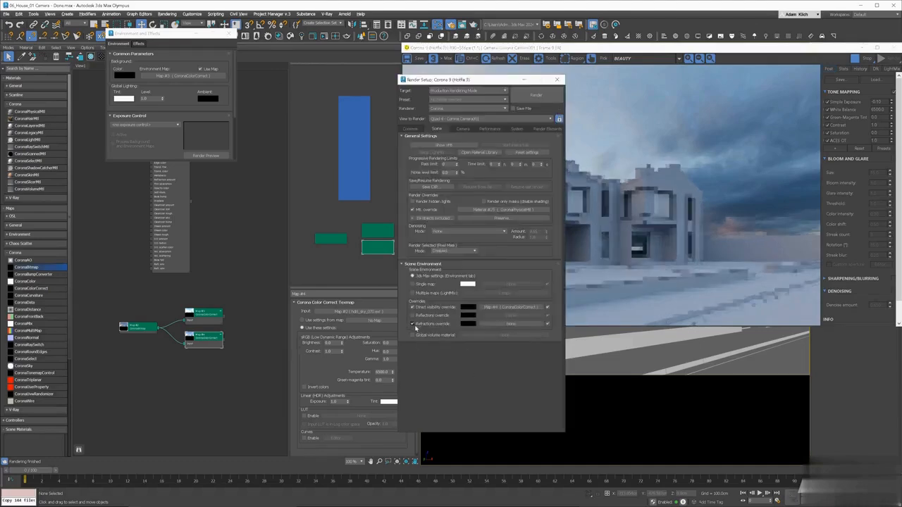
pyautogui.moveTo(496, 308); pyautogui.dragTo(495, 325)
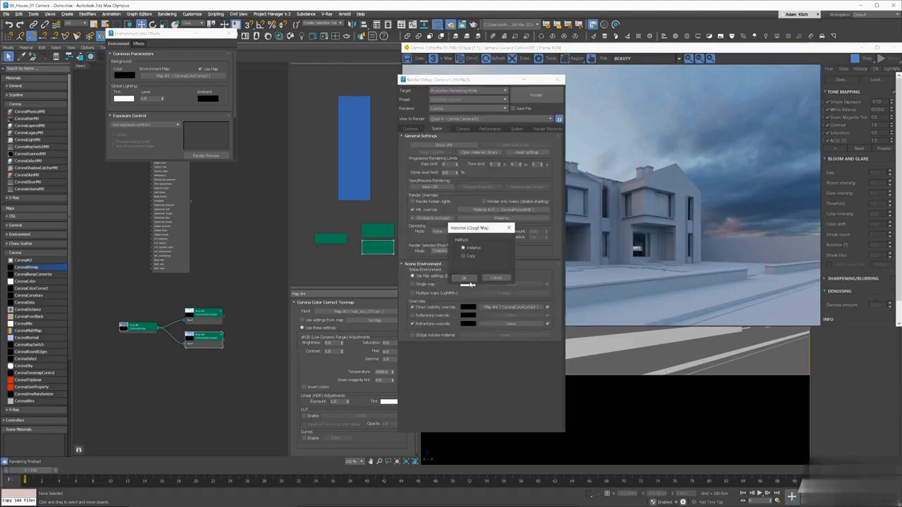
pyautogui.click(466, 278)
pyautogui.click(598, 260)
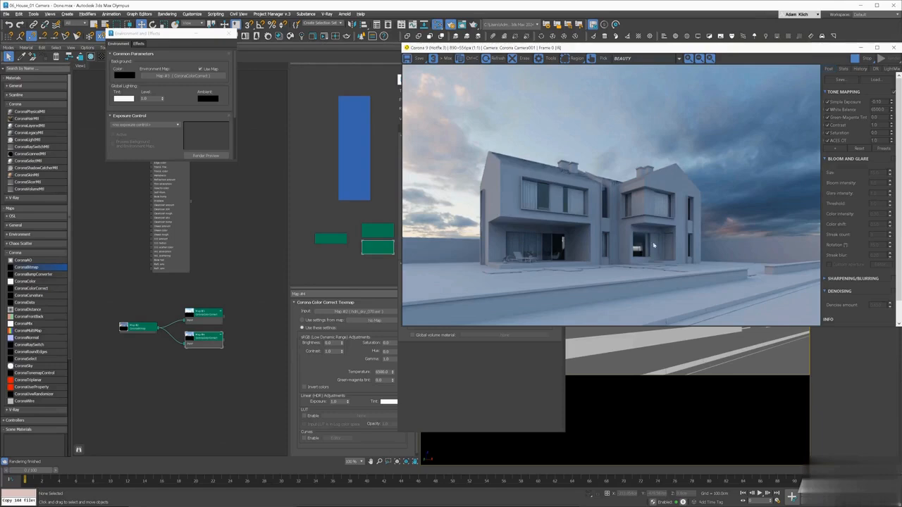
# Enable the reflections override, assign it the same duplicated CoronaColorCorrect map and check the windows in the render.
pyautogui.click(452, 367)
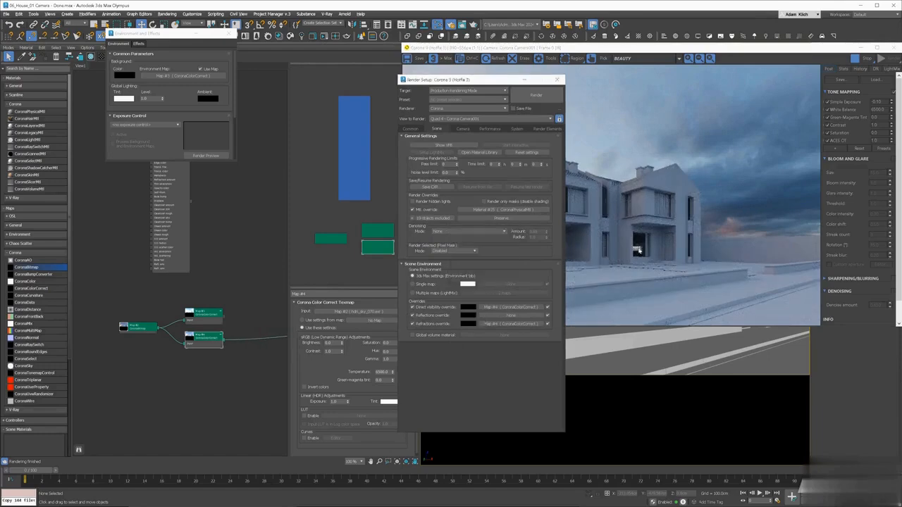
pyautogui.click(638, 250)
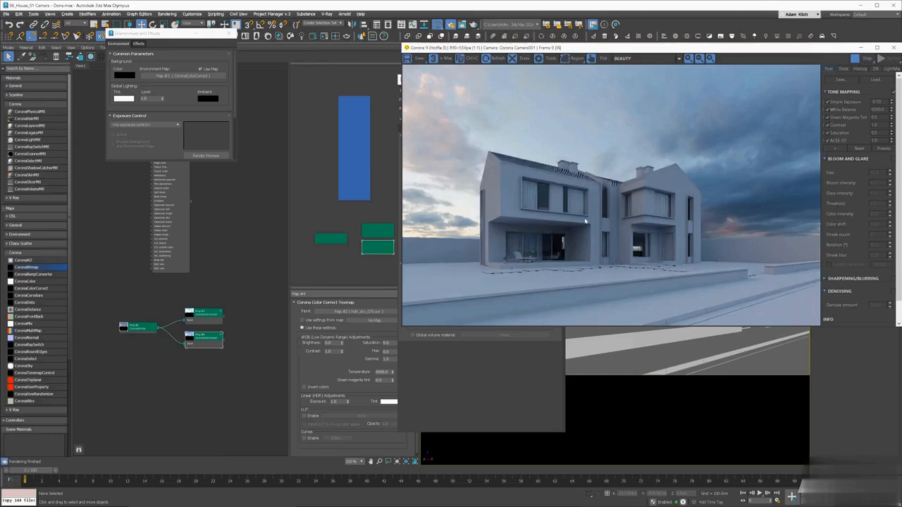
pyautogui.click(450, 341)
pyautogui.rightClick(504, 319)
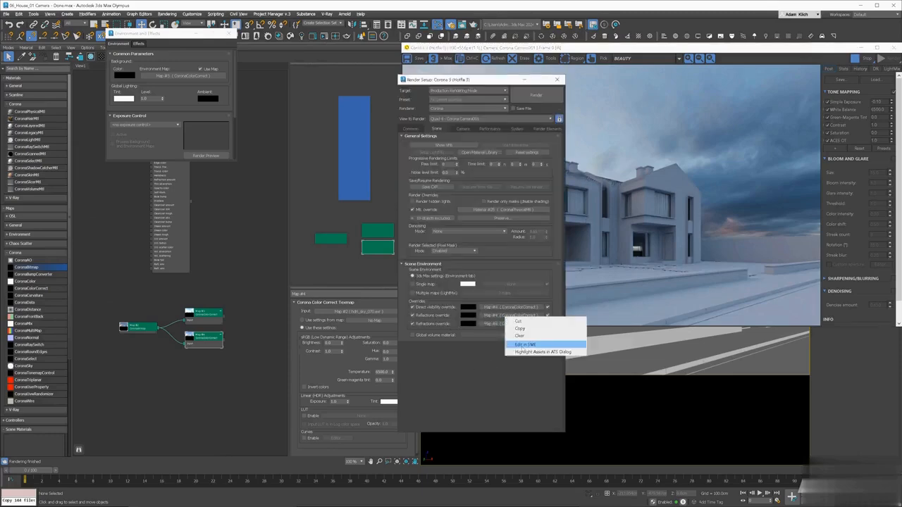
pyautogui.click(525, 350)
pyautogui.click(643, 250)
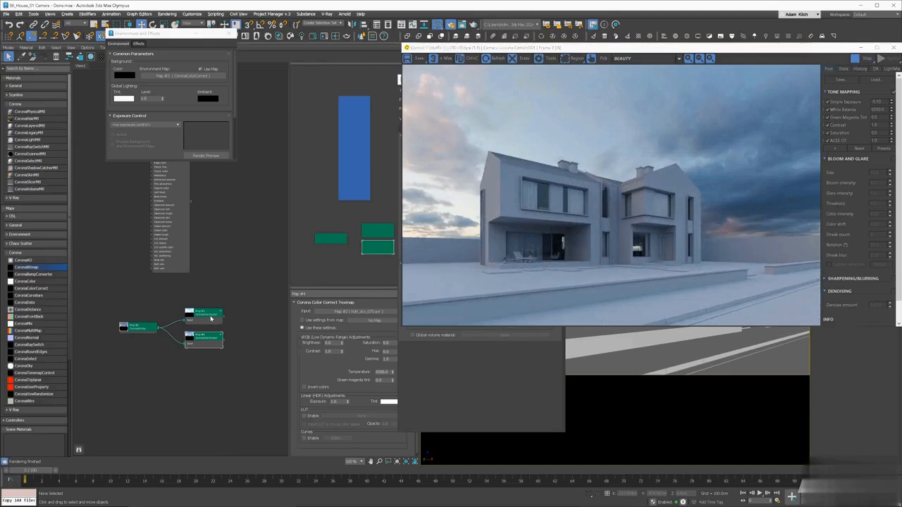
# Set the original CoronaColorCorrect map's saturation to -0.05 and slightly lower the saturation in the render's tone mapping.
pyautogui.click(210, 318)
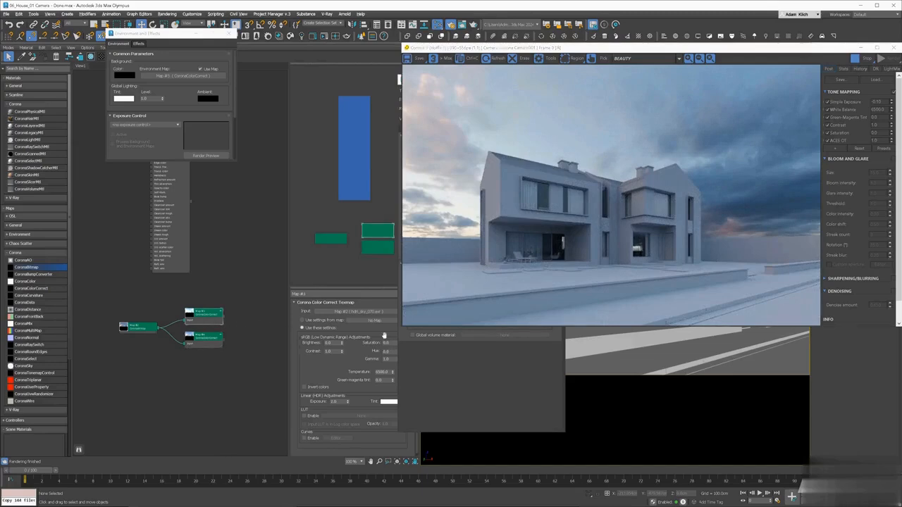
pyautogui.moveTo(401, 342); pyautogui.dragTo(400, 344)
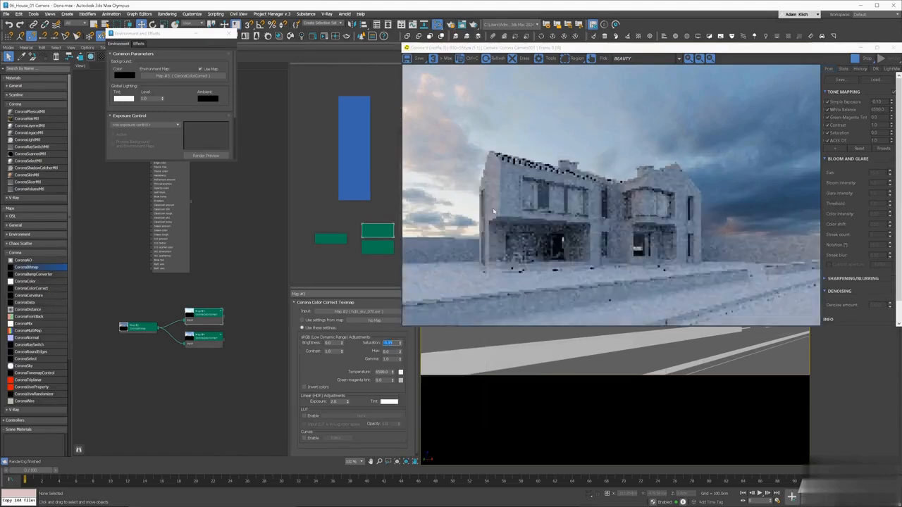
pyautogui.click(548, 196)
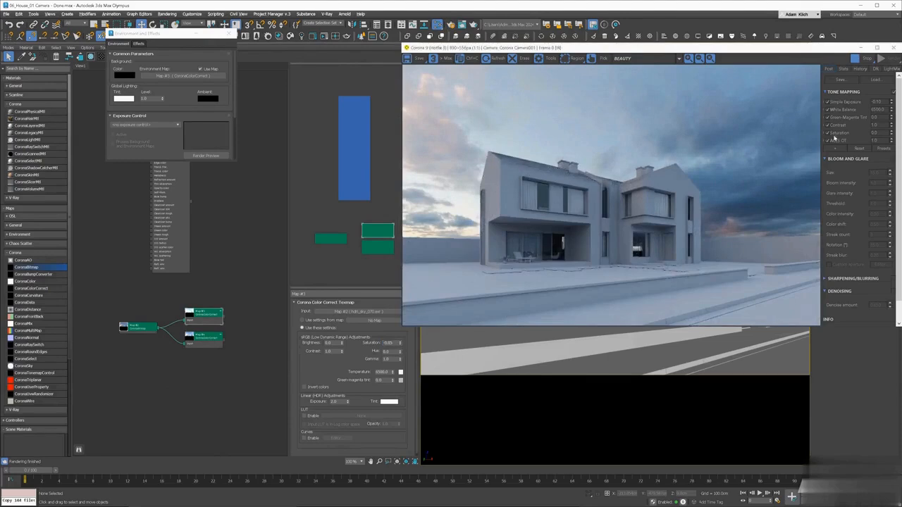
pyautogui.click(892, 134)
pyautogui.moveTo(880, 133); pyautogui.dragTo(885, 133)
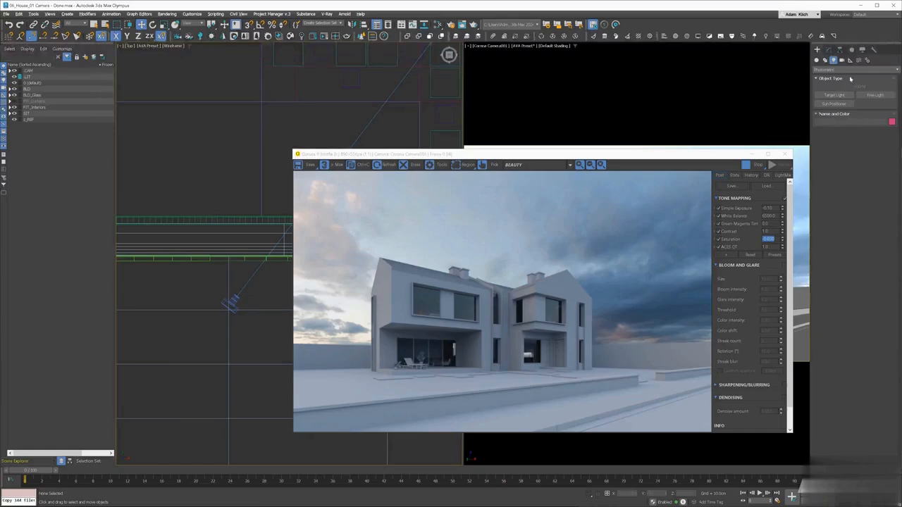
# Create a CoronaLight over the living room in the top view, using the Rectangle shape instead of the default sphere.
pyautogui.click(856, 69)
pyautogui.click(838, 101)
pyautogui.click(839, 95)
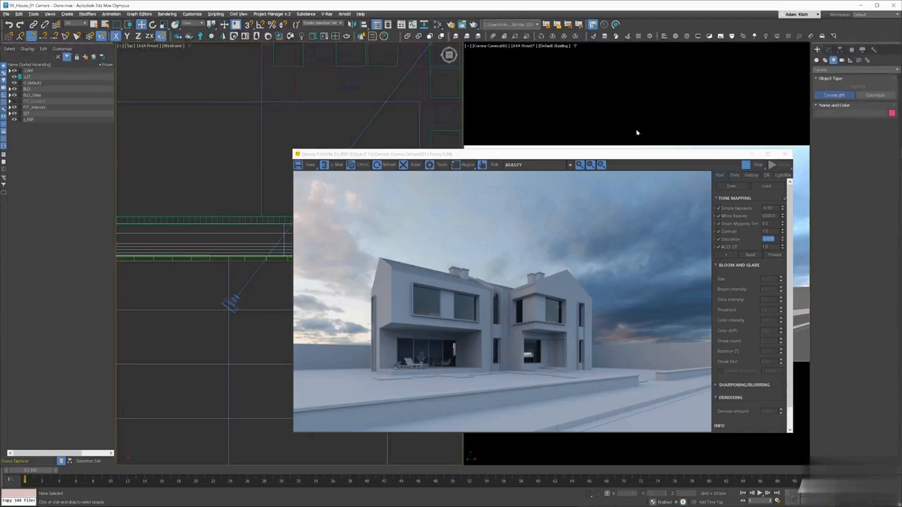
pyautogui.scroll(-2, 211, 177)
pyautogui.moveTo(213, 185); pyautogui.dragTo(181, 220, button='middle')
pyautogui.scroll(-3, 180, 219)
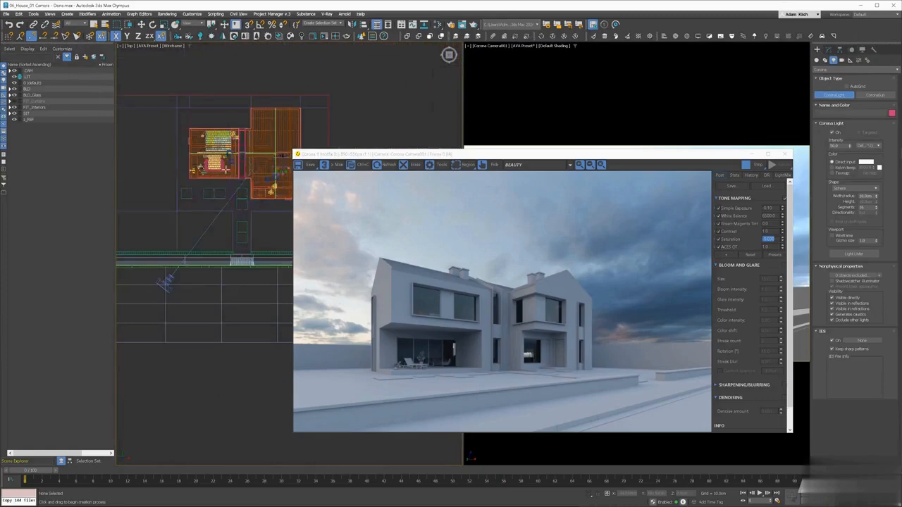
pyautogui.scroll(6, 211, 140)
pyautogui.moveTo(195, 139); pyautogui.dragTo(272, 134)
pyautogui.hotkey('ctrl', 'z')
pyautogui.click(854, 189)
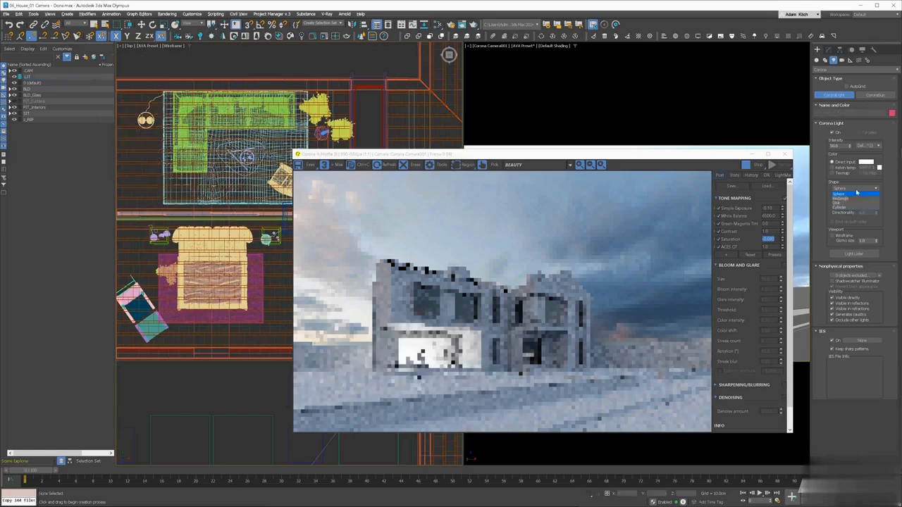
pyautogui.click(850, 199)
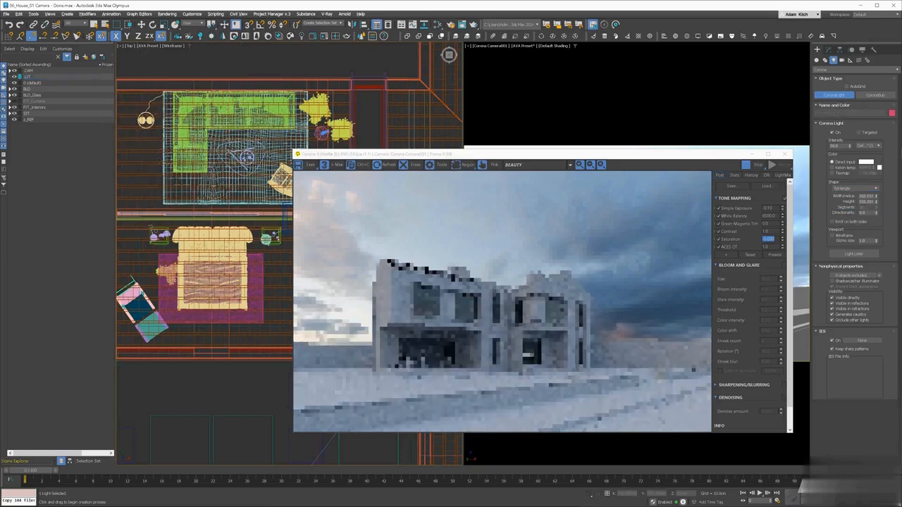
# Raise the living-room light to the ground-floor ceiling in the front view and open its name for editing.
pyautogui.press('f')
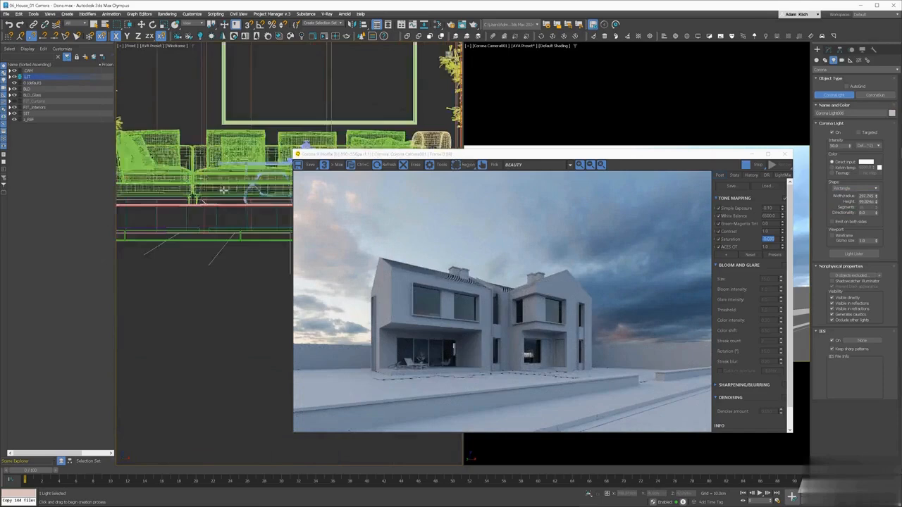
pyautogui.press('w')
pyautogui.moveTo(267, 210); pyautogui.dragTo(267, 217, button='middle')
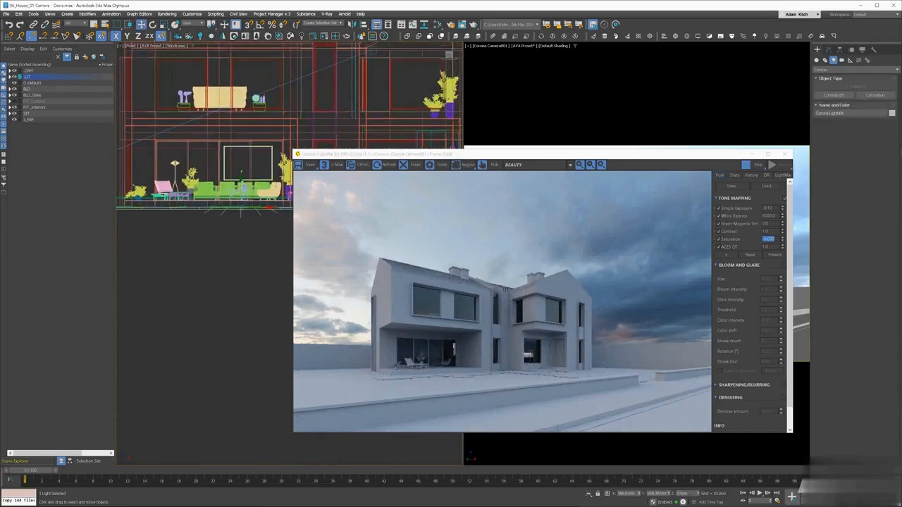
pyautogui.moveTo(242, 187); pyautogui.dragTo(244, 147)
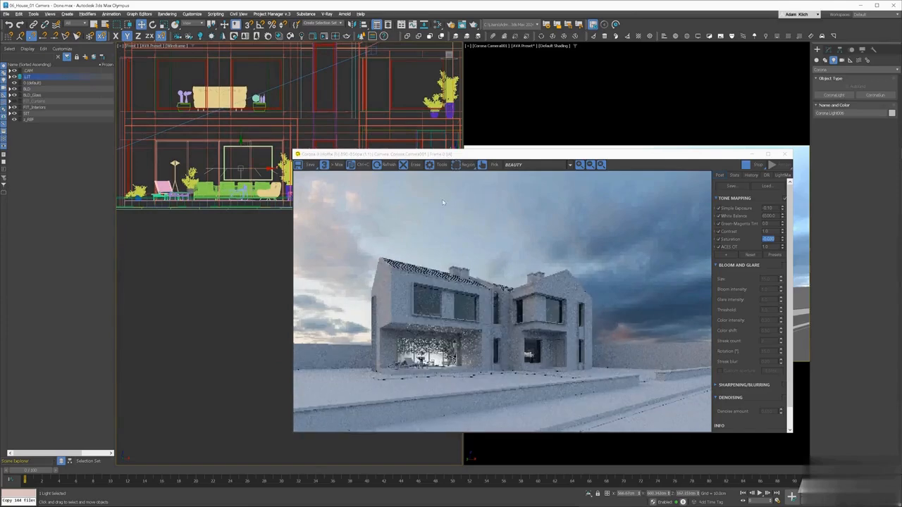
pyautogui.moveTo(247, 232); pyautogui.dragTo(224, 289, button='middle')
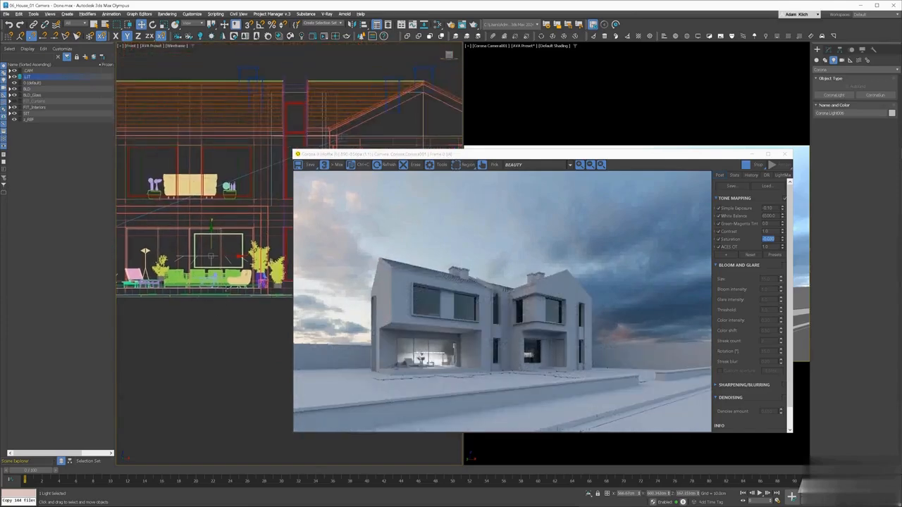
pyautogui.moveTo(212, 237); pyautogui.dragTo(212, 196)
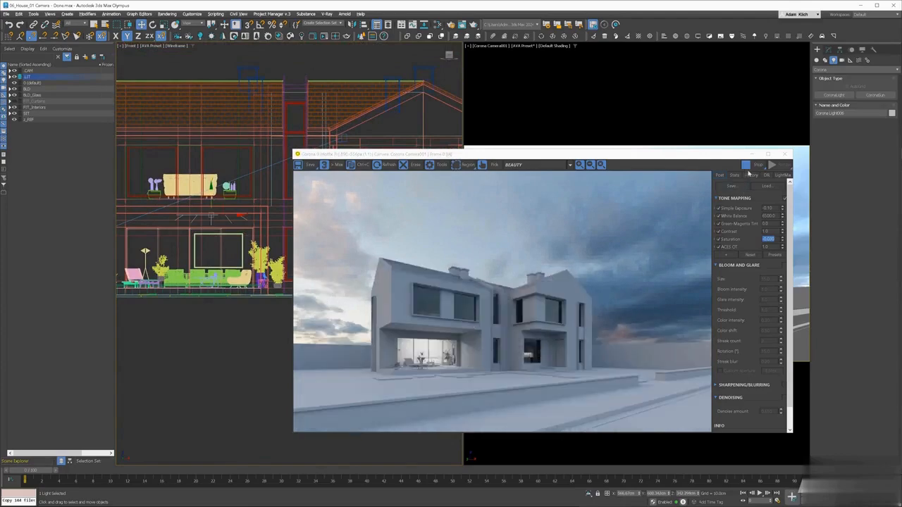
pyautogui.click(827, 49)
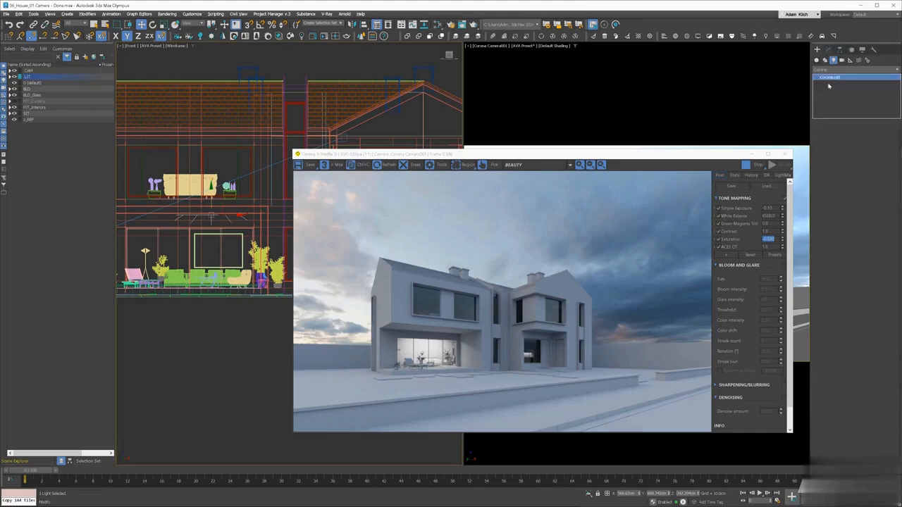
pyautogui.moveTo(835, 60); pyautogui.dragTo(888, 61)
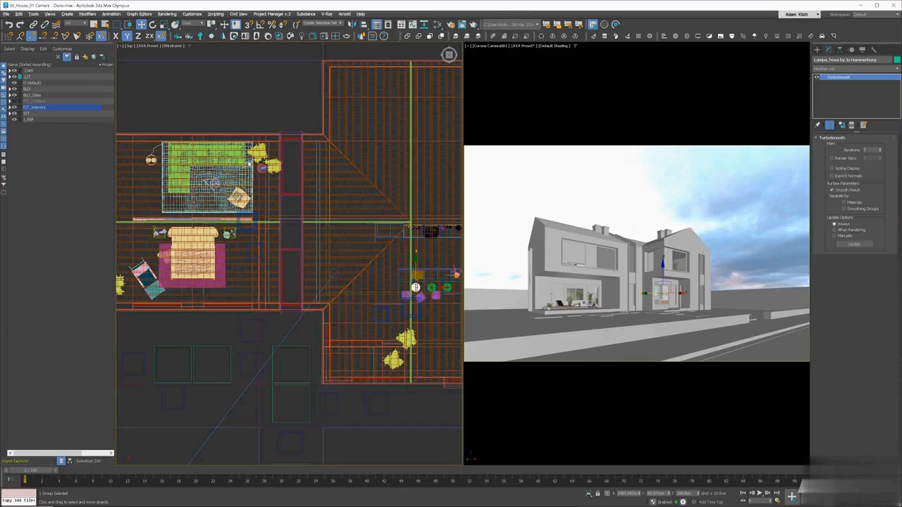
# Draw a second rectangular CoronaLight beside the kitchen bar in the top view and adjust its width and height.
pyautogui.click(816, 50)
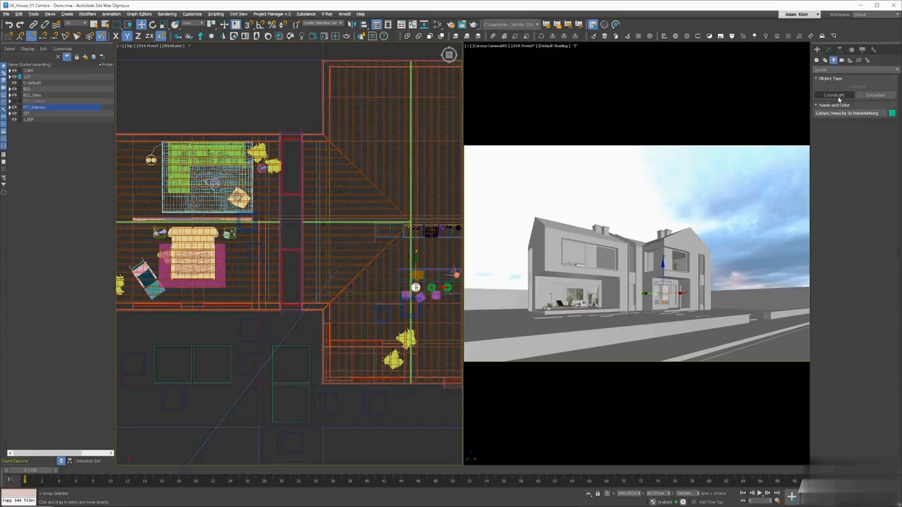
pyautogui.moveTo(377, 259); pyautogui.dragTo(345, 319)
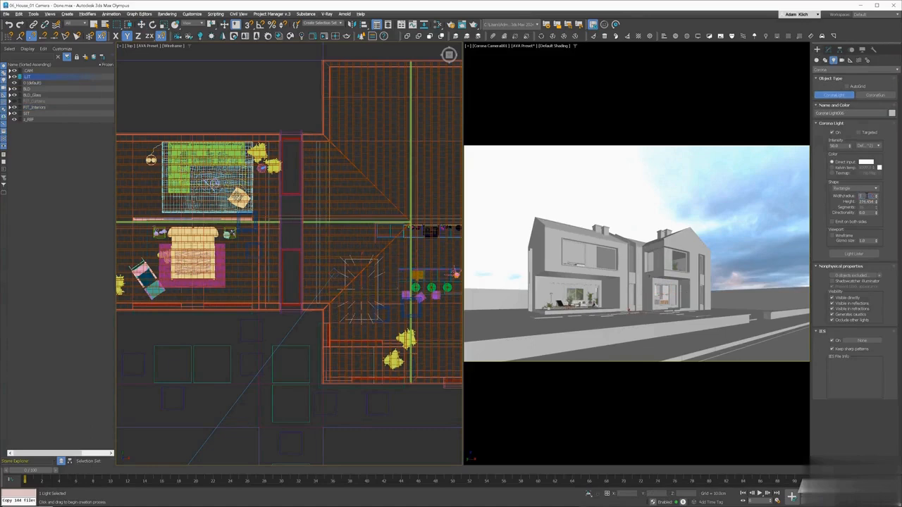
pyautogui.press('Return')
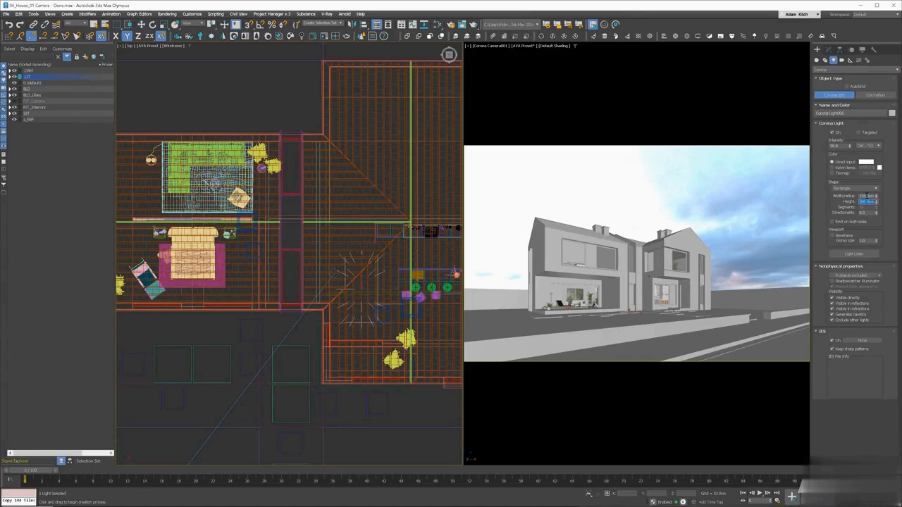
# Align the new light to the living-room light in Z position only, centre to centre.
pyautogui.moveTo(330, 294); pyautogui.dragTo(370, 233, button='middle')
pyautogui.press('w')
pyautogui.scroll(3, 353, 254)
pyautogui.moveTo(168, 313); pyautogui.dragTo(241, 290, button='middle')
pyautogui.scroll(1, 242, 290)
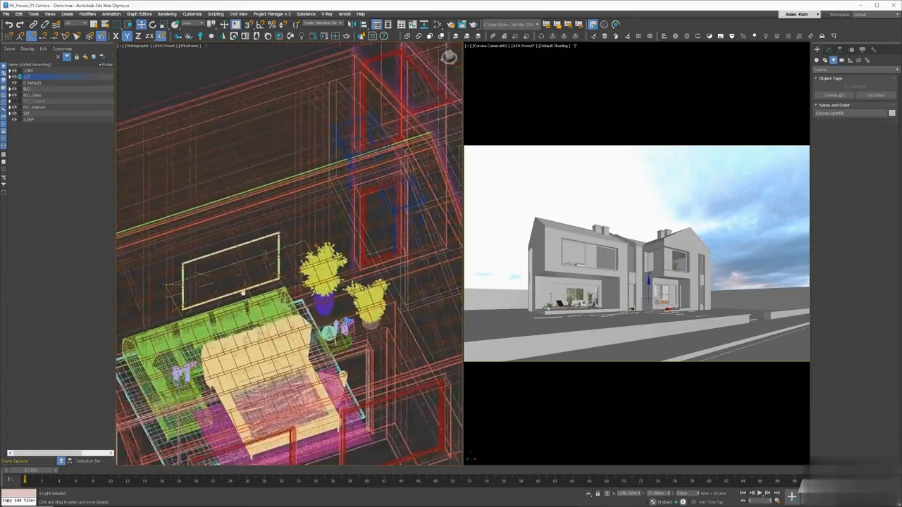
pyautogui.scroll(-1, 242, 284)
pyautogui.hotkey('alt', 'a')
pyautogui.scroll(4, 239, 274)
pyautogui.click(249, 265)
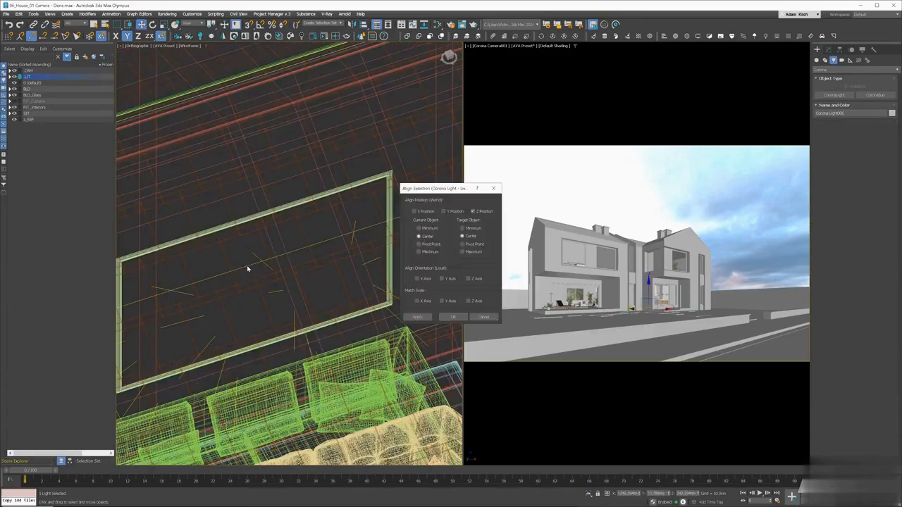
pyautogui.click(453, 317)
pyautogui.scroll(-6, 266, 260)
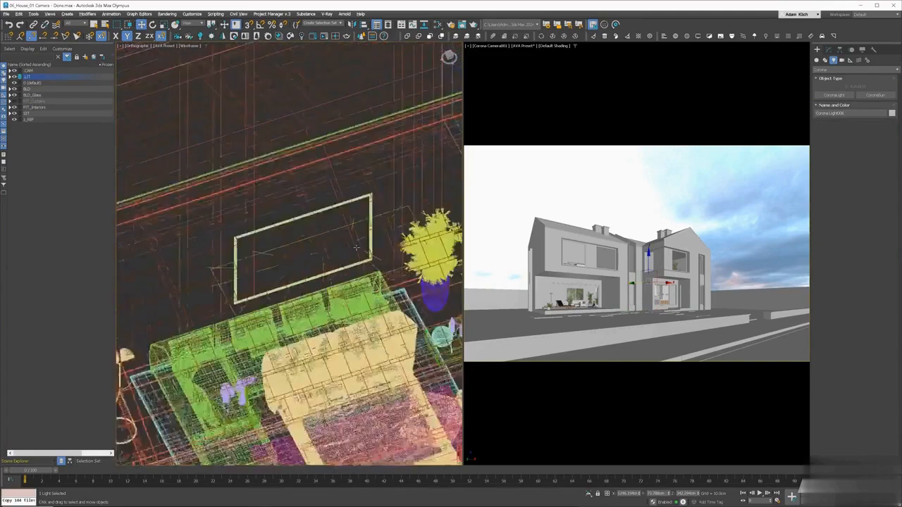
# Clone the aligned light in the top view into the narrow hallway connecting the two wings of the house.
pyautogui.moveTo(267, 260); pyautogui.dragTo(146, 270, button='middle')
pyautogui.press('t')
pyautogui.scroll(4, 366, 257)
pyautogui.scroll(-4, 362, 257)
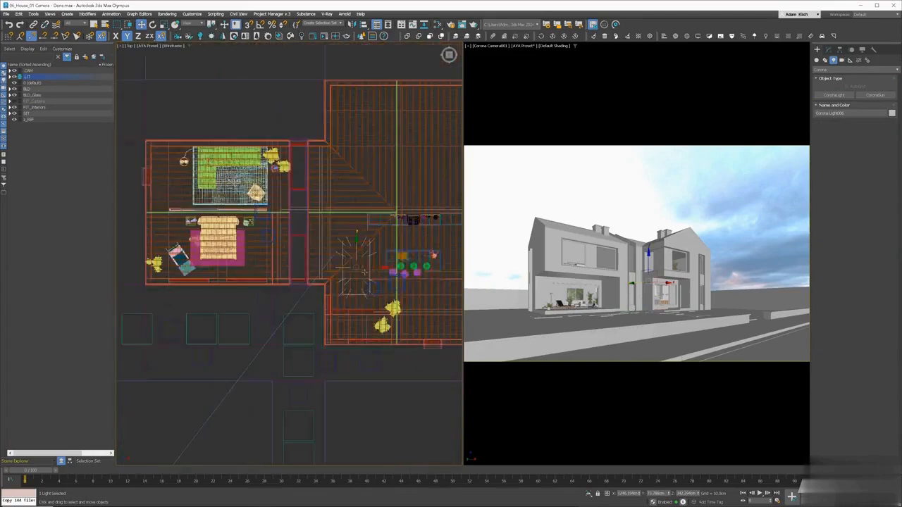
pyautogui.scroll(2, 358, 256)
pyautogui.moveTo(356, 255); pyautogui.dragTo(285, 223)
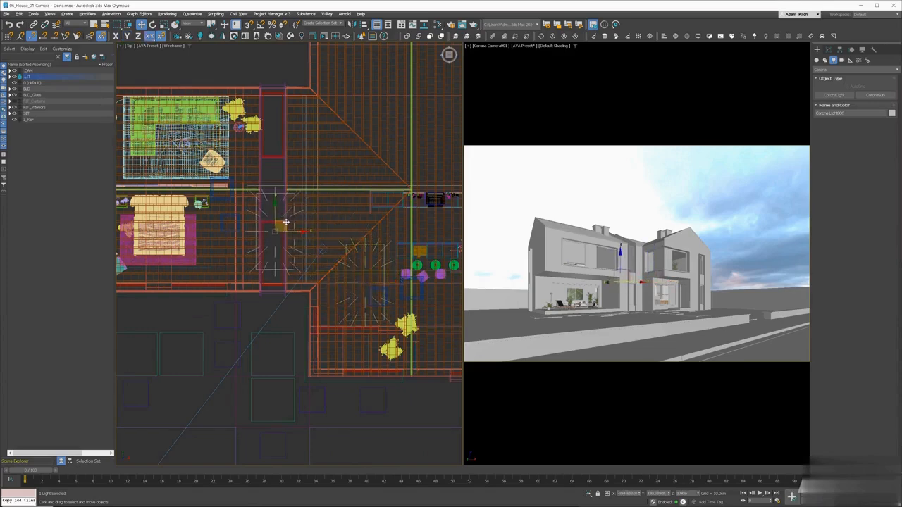
pyautogui.hotkey('ctrl', 'v')
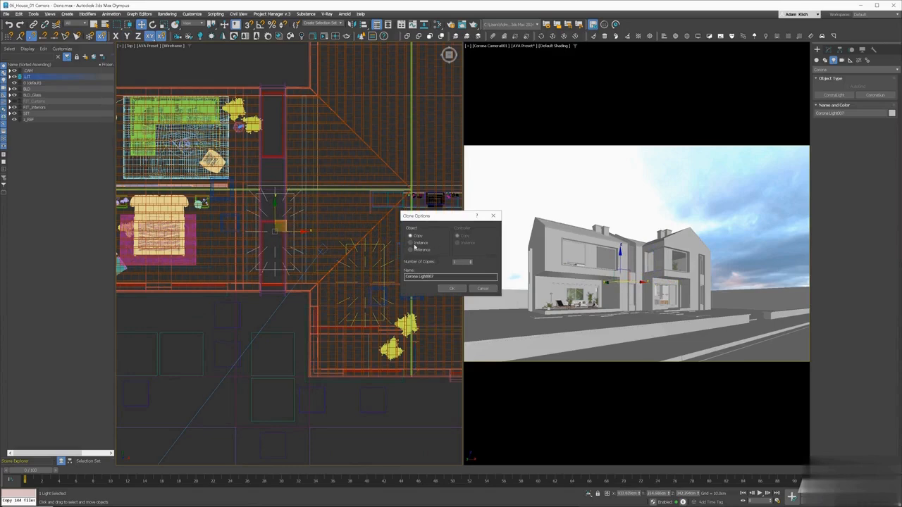
pyautogui.click(452, 289)
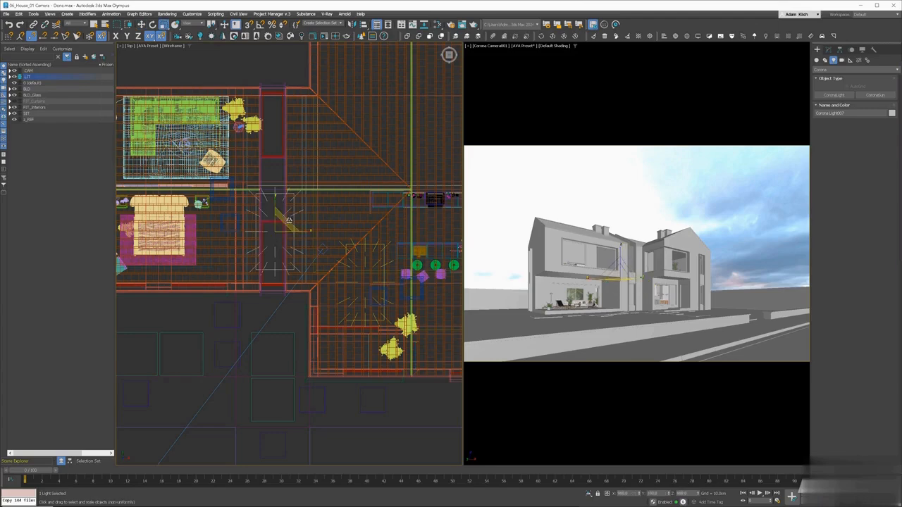
# Scale the cloned light down so it fits within the width of the hallway.
pyautogui.press('r')
pyautogui.moveTo(284, 231); pyautogui.dragTo(372, 288)
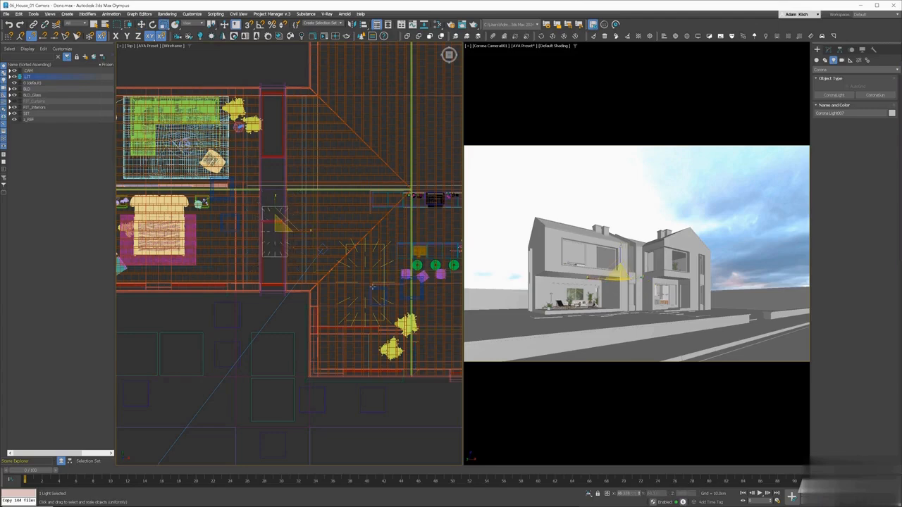
pyautogui.press('w')
pyautogui.scroll(-4, 275, 229)
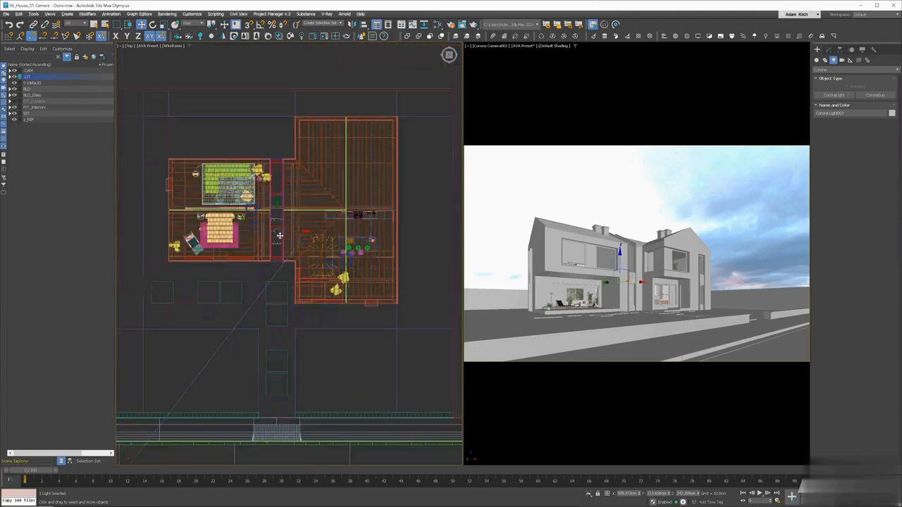
# Draw a square CoronaLight over the kitchen bar stools and raise it in the front view to just beneath the gable roof.
pyautogui.scroll(-2, 261, 219)
pyautogui.click(833, 94)
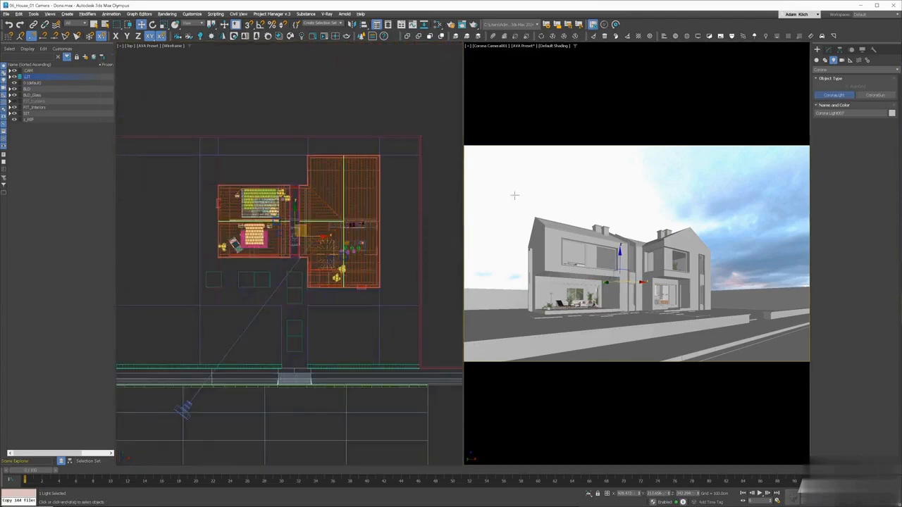
pyautogui.scroll(4, 358, 233)
pyautogui.moveTo(358, 235); pyautogui.dragTo(322, 272)
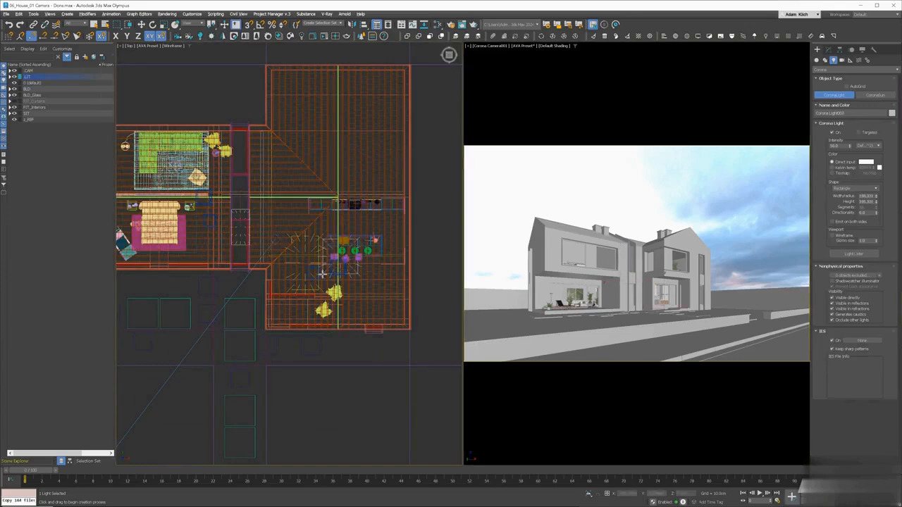
pyautogui.press('f')
pyautogui.press('w')
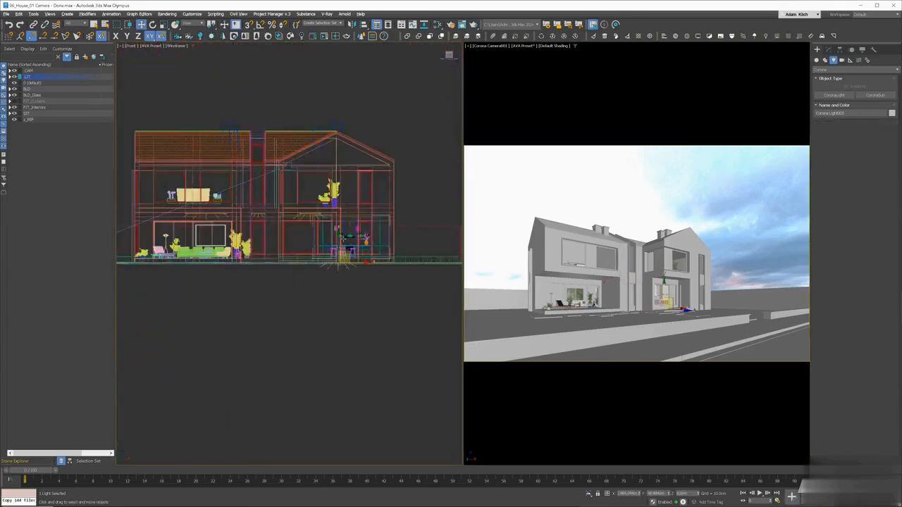
pyautogui.moveTo(345, 259); pyautogui.dragTo(345, 138)
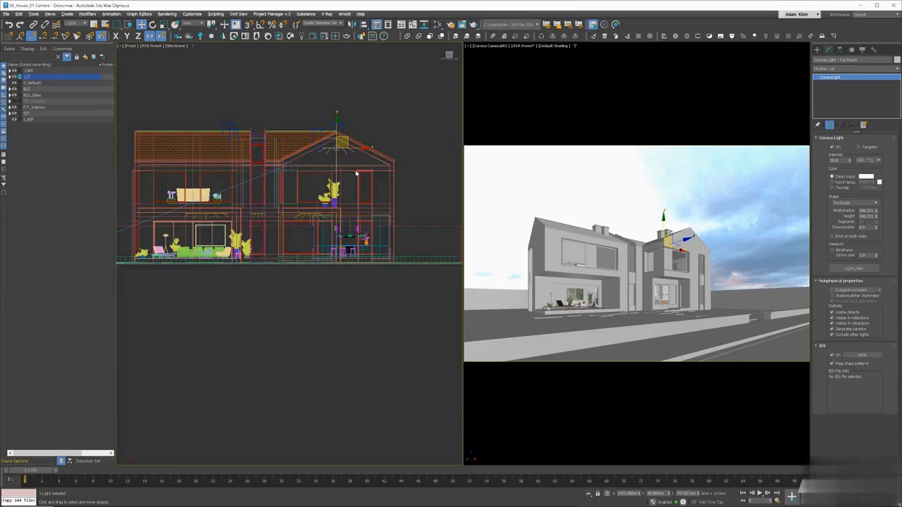
# Clone the Top Room light over the bedroom as an independent copy named "Corona Light - Bedroom".
pyautogui.press('t')
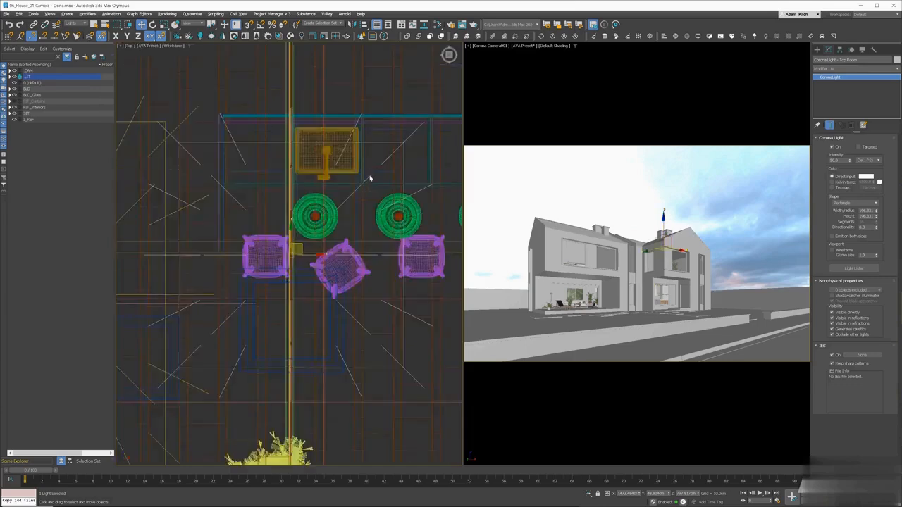
pyautogui.keyDown('shift'); pyautogui.moveTo(368, 174); pyautogui.dragTo(268, 182); pyautogui.keyUp('shift')
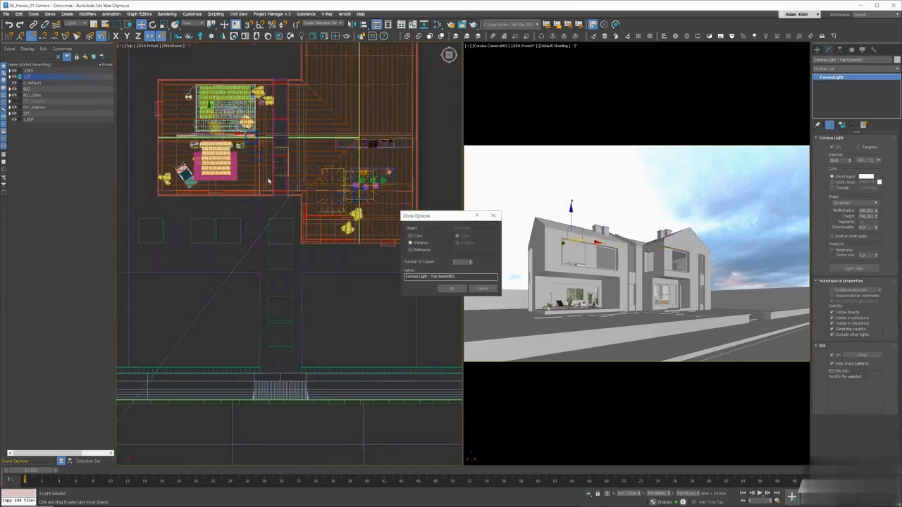
pyautogui.click(410, 235)
pyautogui.moveTo(431, 276); pyautogui.dragTo(495, 276)
pyautogui.write('Bedr')
pyautogui.click(454, 289)
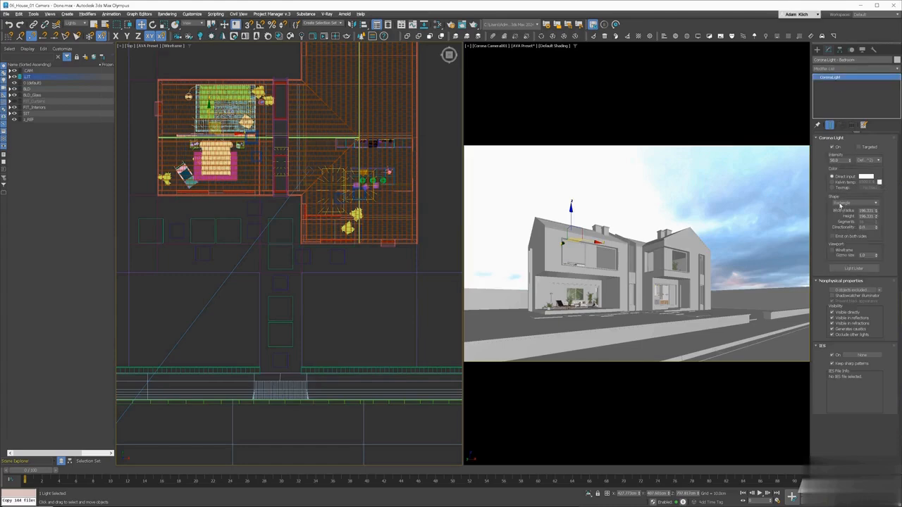
# Resize the bedroom light to a long rectangle about 475 cm wide and position it beneath the bedroom's roof ridge.
pyautogui.moveTo(876, 212)
pyautogui.mouseDown()
pyautogui.moveTo(884, 174)
pyautogui.moveTo(877, 218)
pyautogui.mouseUp()
pyautogui.moveTo(218, 121); pyautogui.dragTo(253, 103)
pyautogui.press('l')
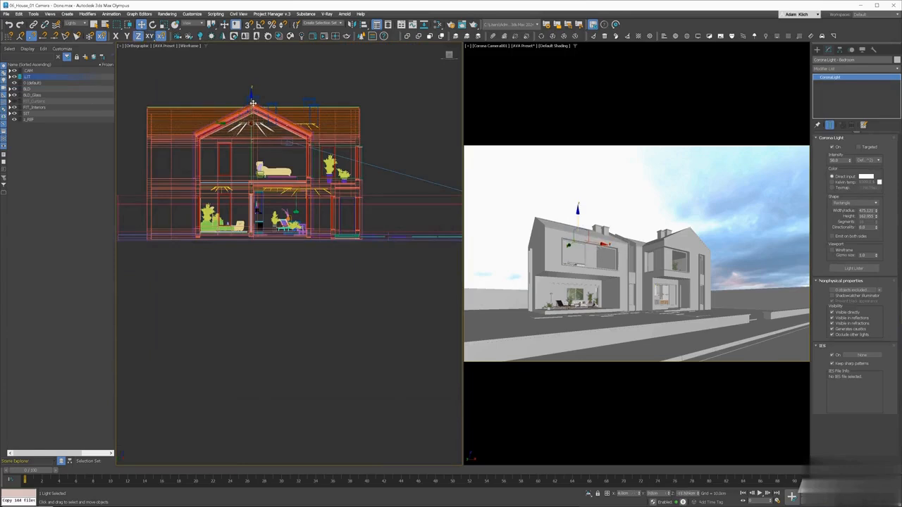
# Deselect the bedroom light and generate an interactive LightMix with layers separated by instanced lights.
pyautogui.rightClick(629, 265)
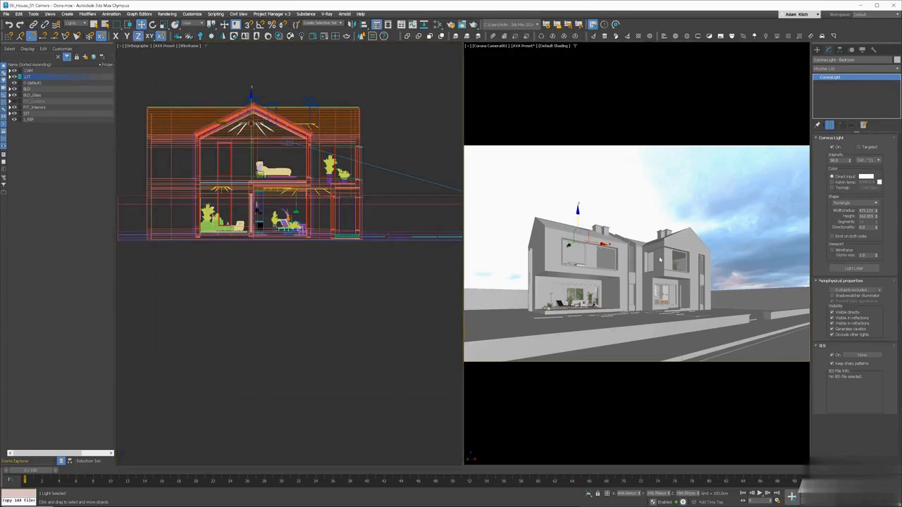
pyautogui.click(729, 225)
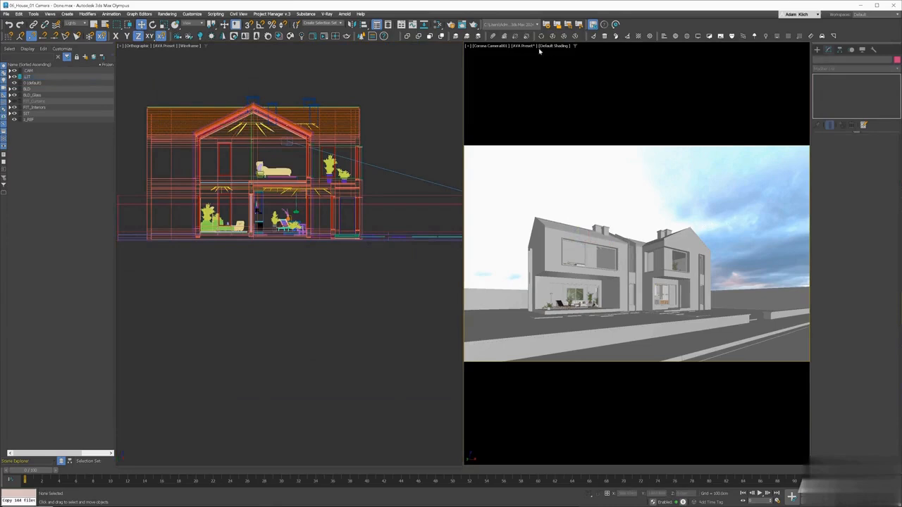
pyautogui.click(451, 24)
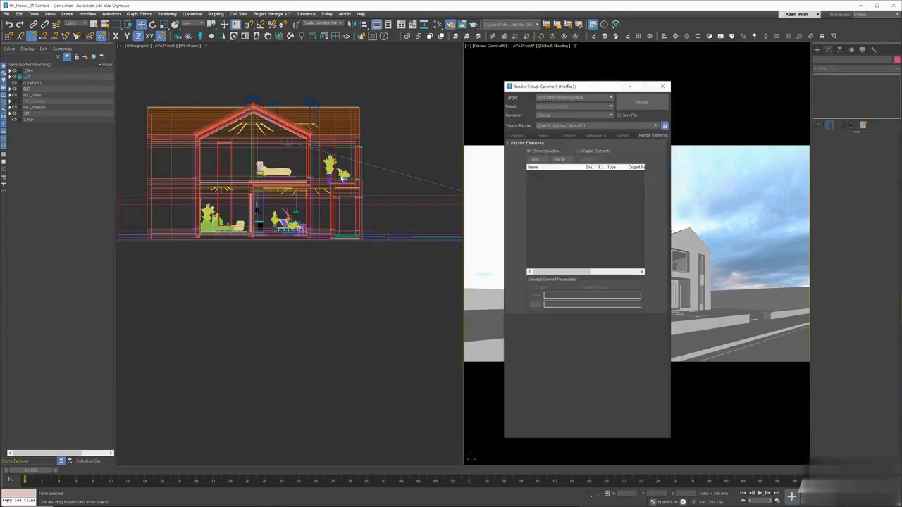
pyautogui.click(544, 136)
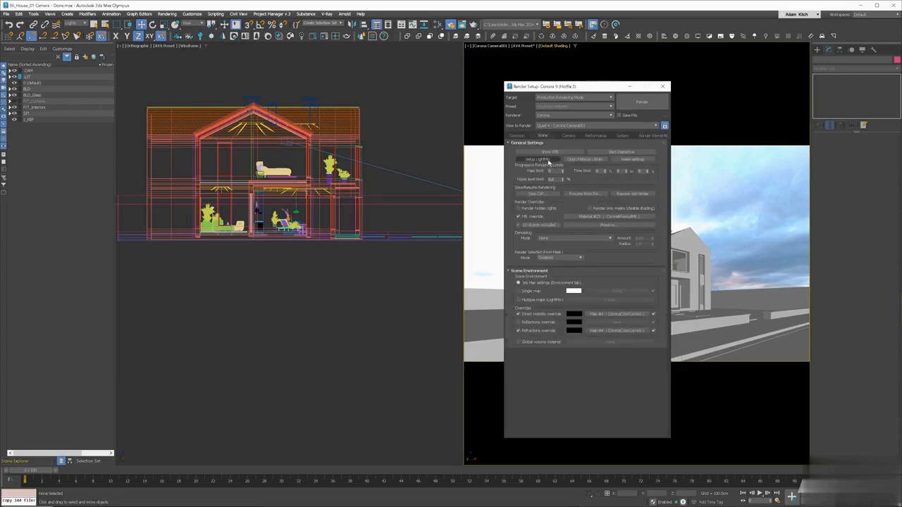
pyautogui.click(549, 160)
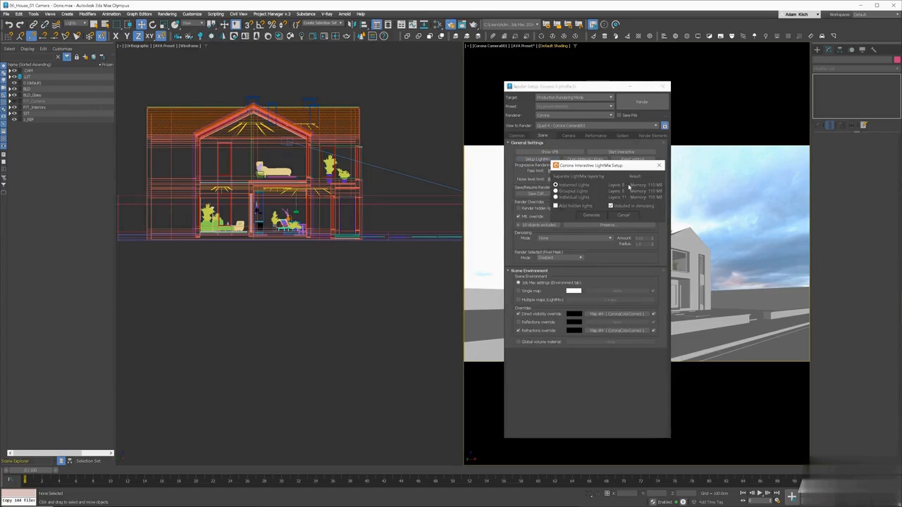
pyautogui.click(599, 216)
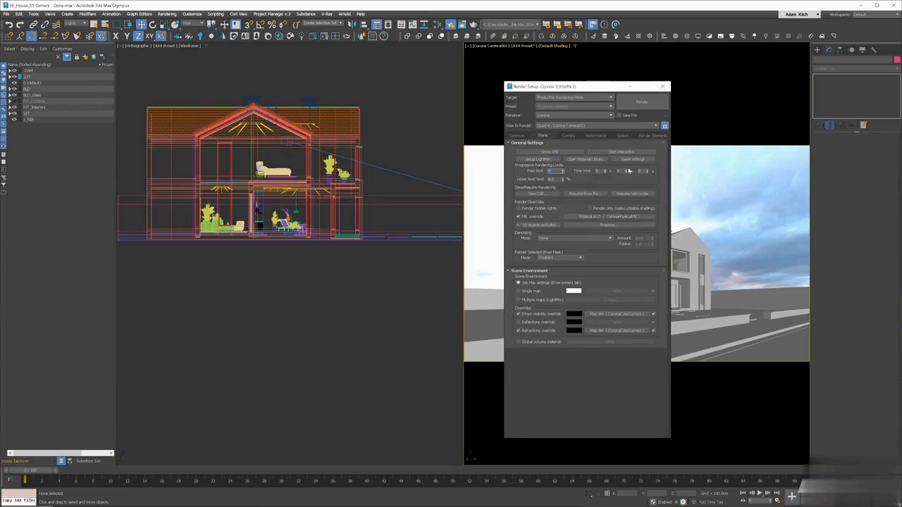
# Shorten the names of the environment and bedroom LightSelect render elements to "Environment" and "Bedroom".
pyautogui.click(648, 136)
pyautogui.click(577, 179)
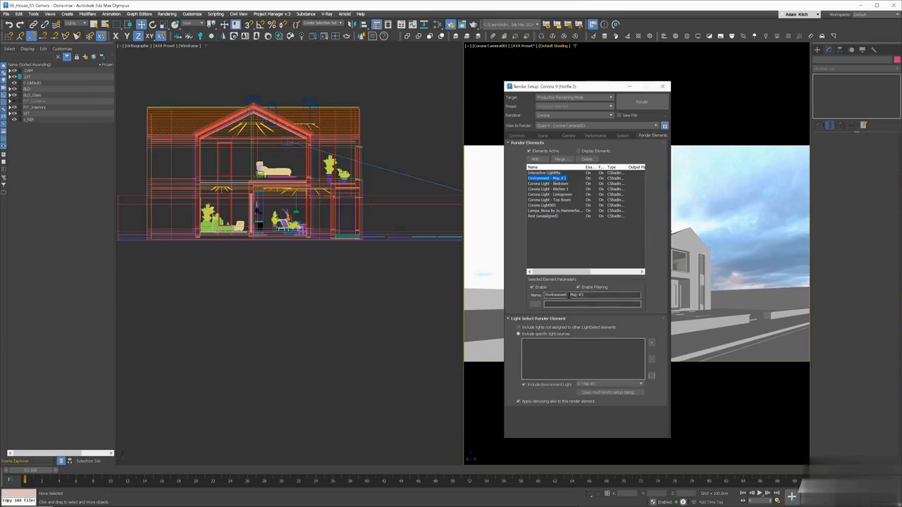
pyautogui.moveTo(568, 295); pyautogui.dragTo(641, 289)
pyautogui.press('BackSpace')
pyautogui.click(564, 184)
pyautogui.moveTo(570, 295); pyautogui.dragTo(526, 296)
pyautogui.press('BackSpace')
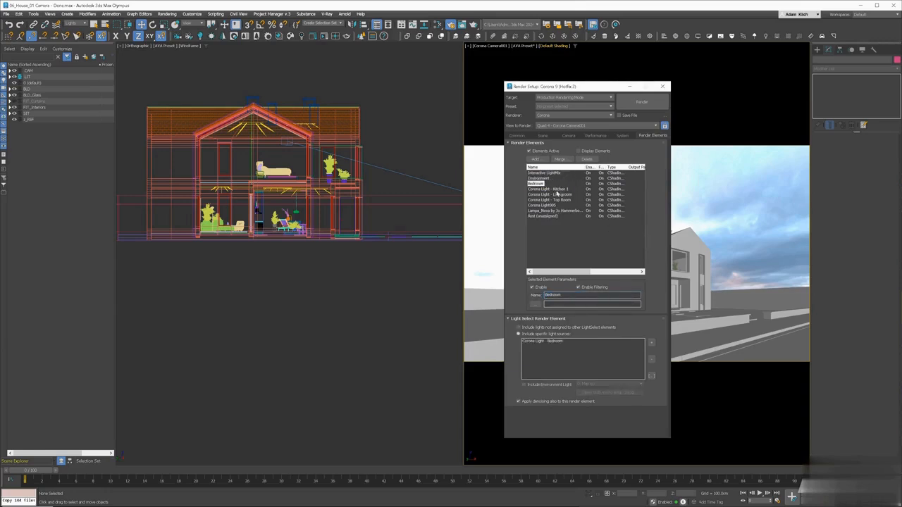
# Shorten the kitchen, living room and top room render element names to "Kitchen", "Livingroom" and "Top Room".
pyautogui.click(556, 190)
pyautogui.click(595, 296)
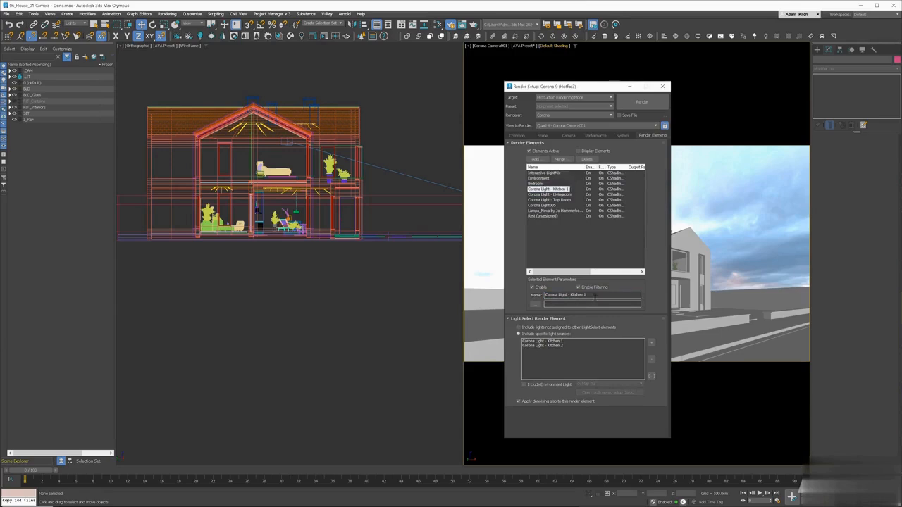
pyautogui.press('BackSpace')
pyautogui.press('BackSpace')
pyautogui.moveTo(569, 295); pyautogui.dragTo(528, 296)
pyautogui.press('BackSpace')
pyautogui.click(550, 195)
pyautogui.press('BackSpace')
pyautogui.click(550, 199)
pyautogui.press('BackSpace')
# Rename the Corona Light005 render element "Kitchen LED" and the Lampa_Nova element "Kitchen Pendants".
pyautogui.click(543, 205)
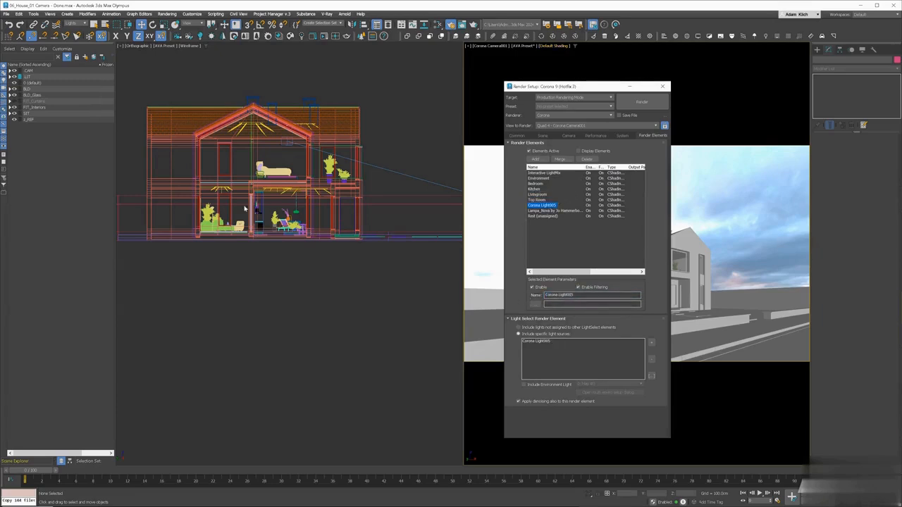
pyautogui.moveTo(584, 295); pyautogui.dragTo(489, 293)
pyautogui.write('Kitchen LED')
pyautogui.click(537, 212)
pyautogui.moveTo(545, 296); pyautogui.dragTo(631, 296)
pyautogui.write('Kitche')
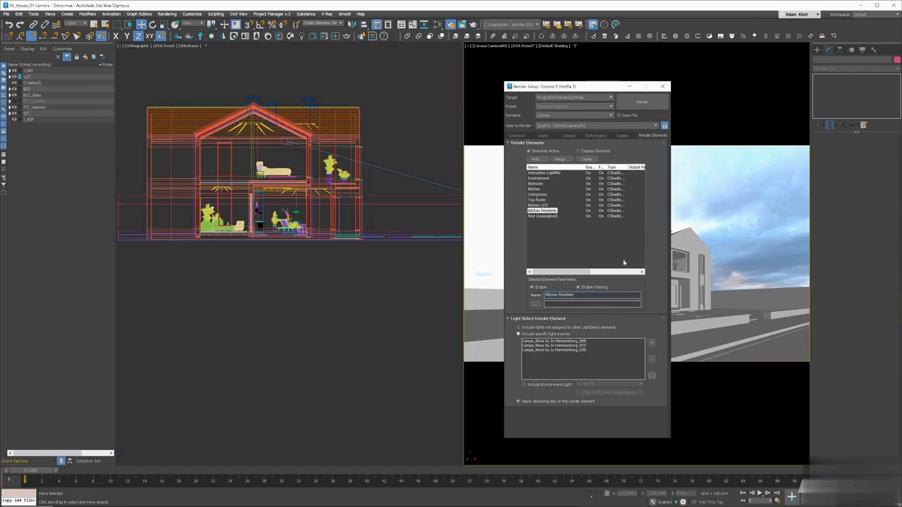
# Set the material override to preserve Light materials and close the render setup.
pyautogui.click(542, 136)
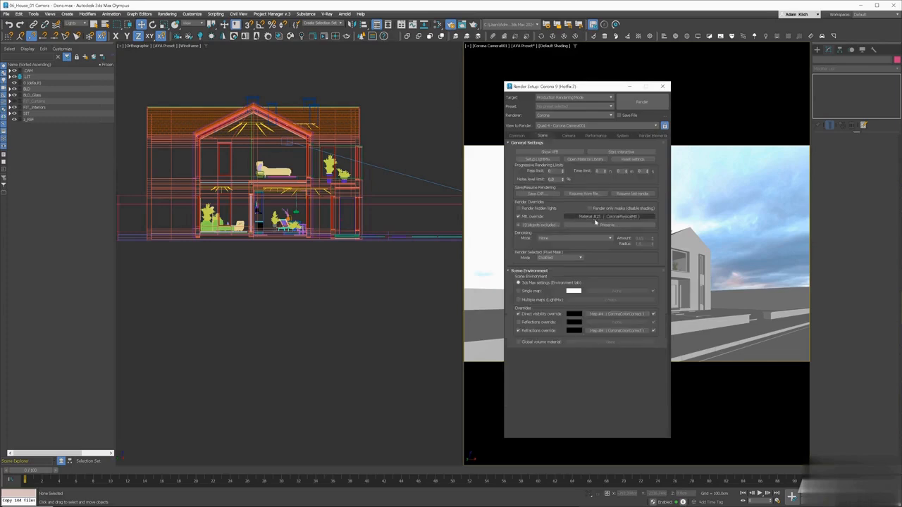
pyautogui.click(594, 224)
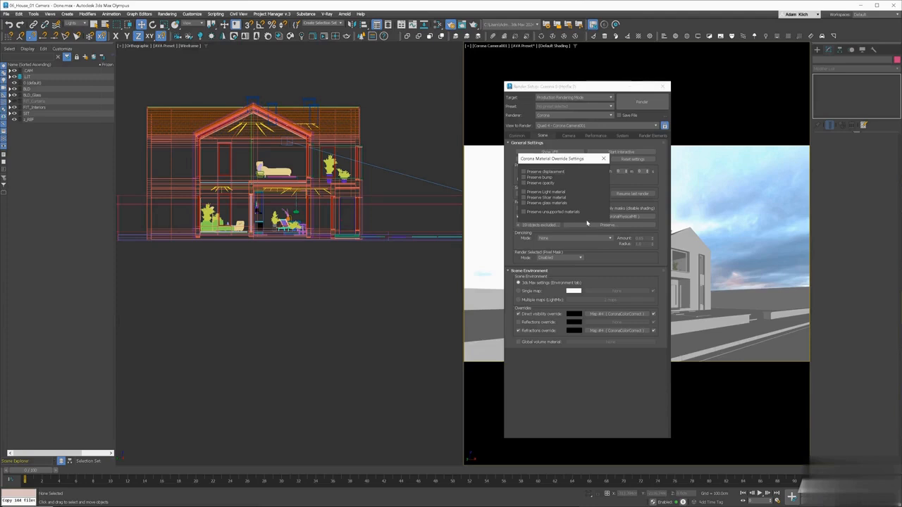
pyautogui.click(524, 191)
pyautogui.click(603, 160)
pyautogui.click(662, 87)
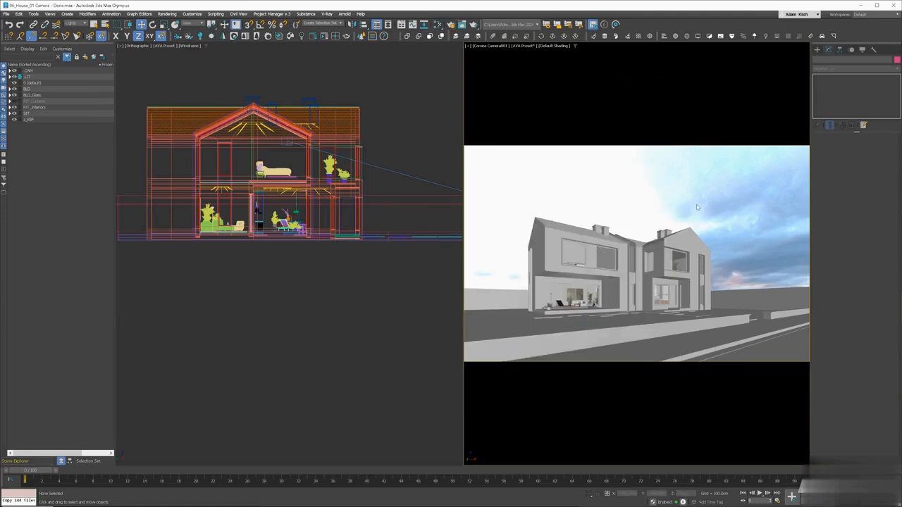
# Start interactive rendering of the camera view and show the LightMix layers in the frame buffer.
pyautogui.rightClick(696, 206)
pyautogui.click(671, 190)
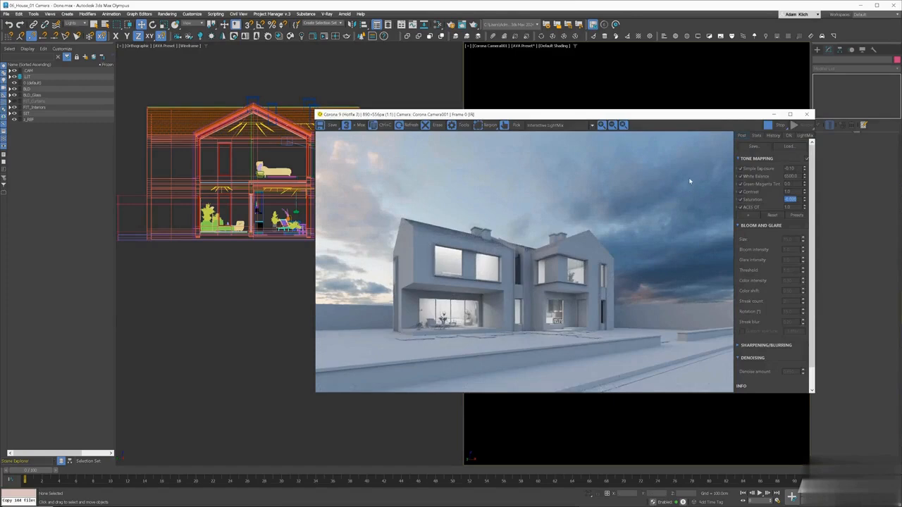
pyautogui.click(797, 136)
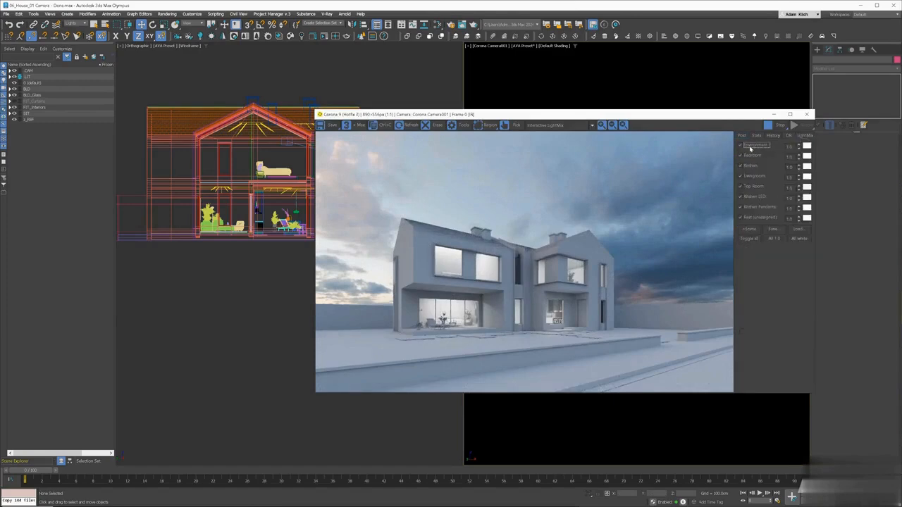
# Switch off the Environment, Bedroom, Kitchen, Livingroom, Top Room and Kitchen LED layers in LightMix and raise the Kitchen Pendants intensity.
pyautogui.click(750, 146)
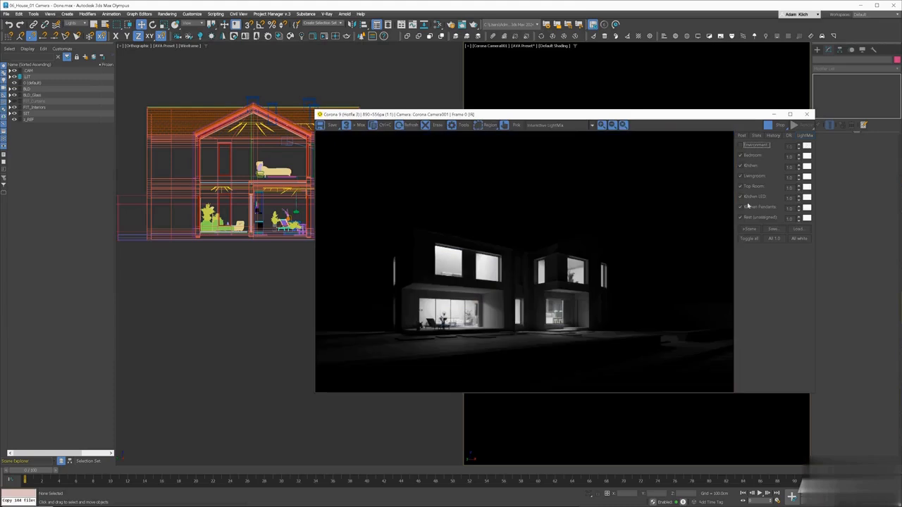
pyautogui.click(748, 197)
pyautogui.click(749, 186)
pyautogui.click(748, 177)
pyautogui.click(747, 166)
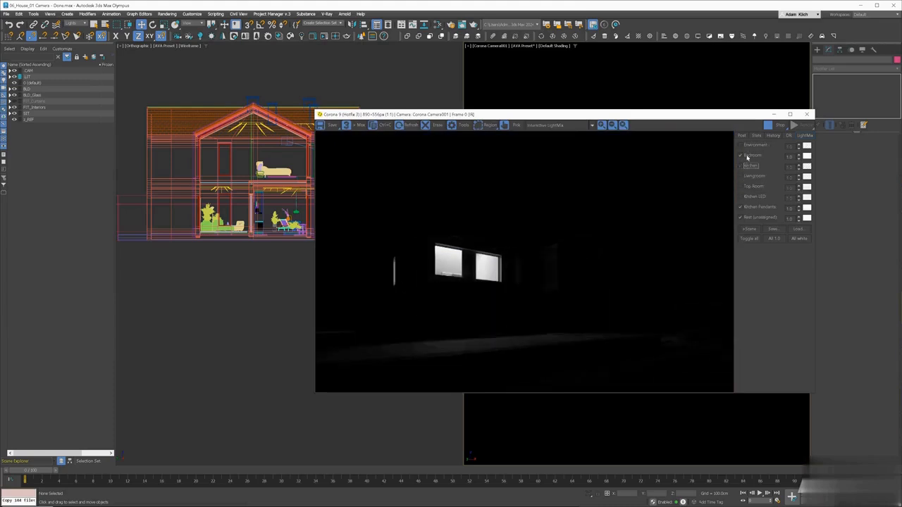
pyautogui.click(747, 155)
pyautogui.click(752, 209)
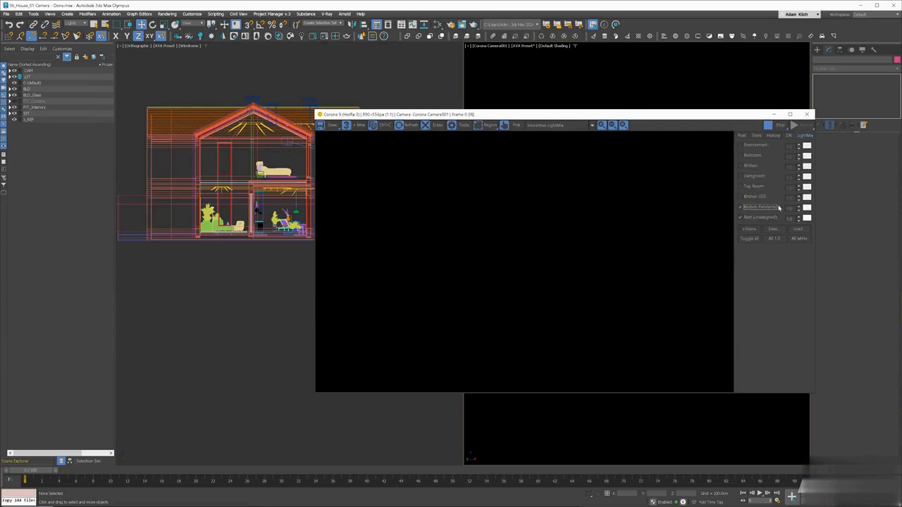
pyautogui.moveTo(784, 209); pyautogui.dragTo(843, 228)
# Exclude the kitchen pendant lamp groups from the render material override.
pyautogui.click(452, 24)
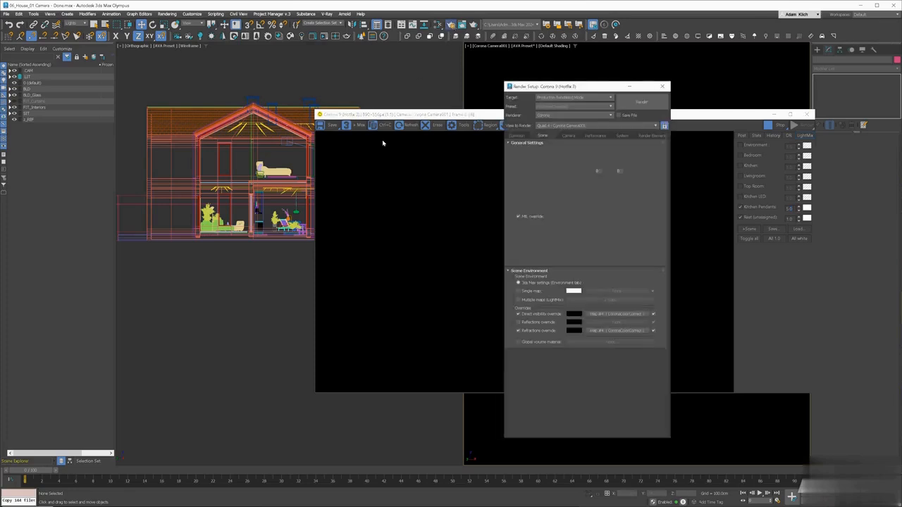
pyautogui.rightClick(300, 210)
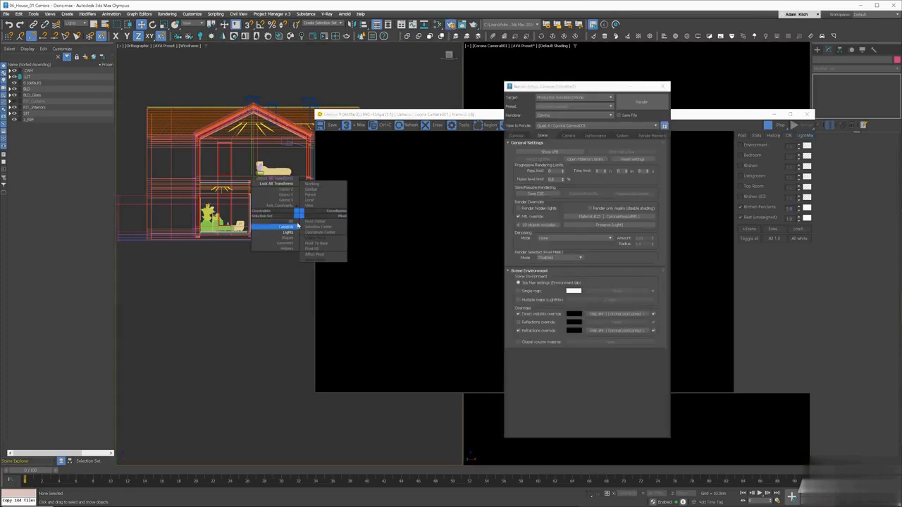
pyautogui.click(276, 227)
pyautogui.click(296, 213)
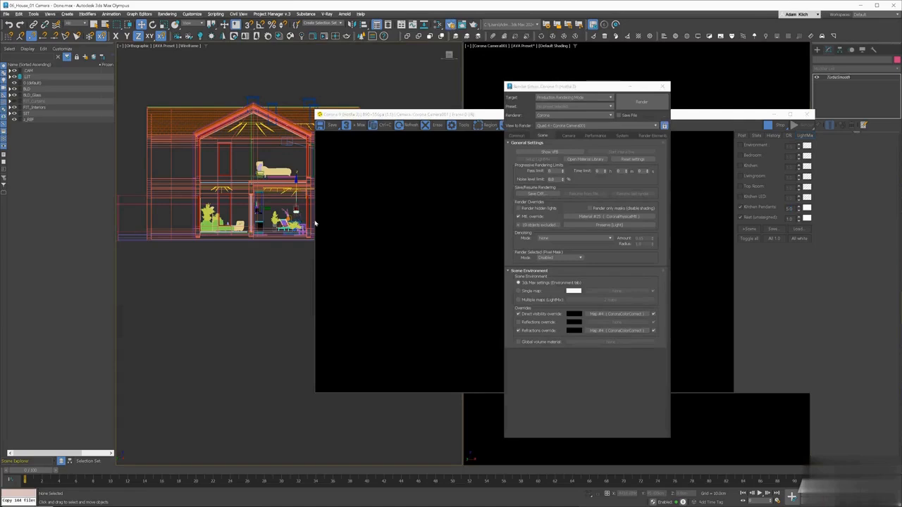
pyautogui.click(517, 232)
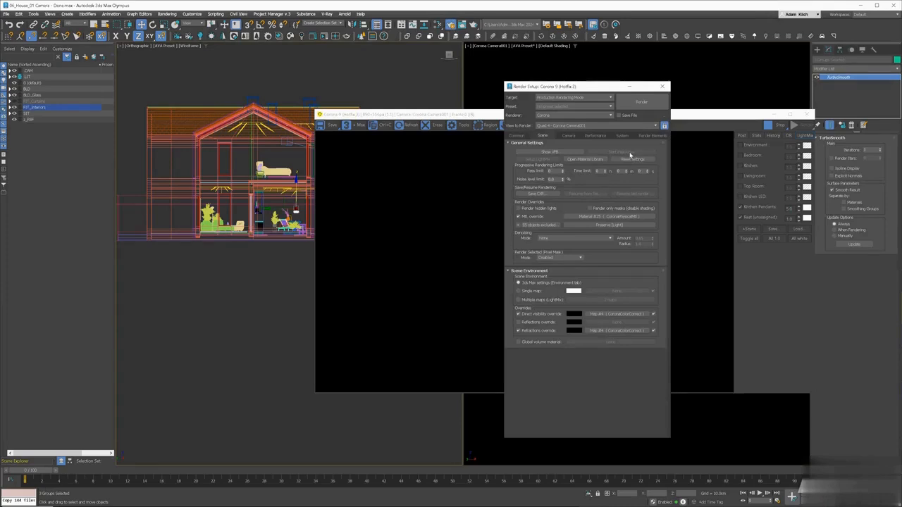
pyautogui.click(661, 86)
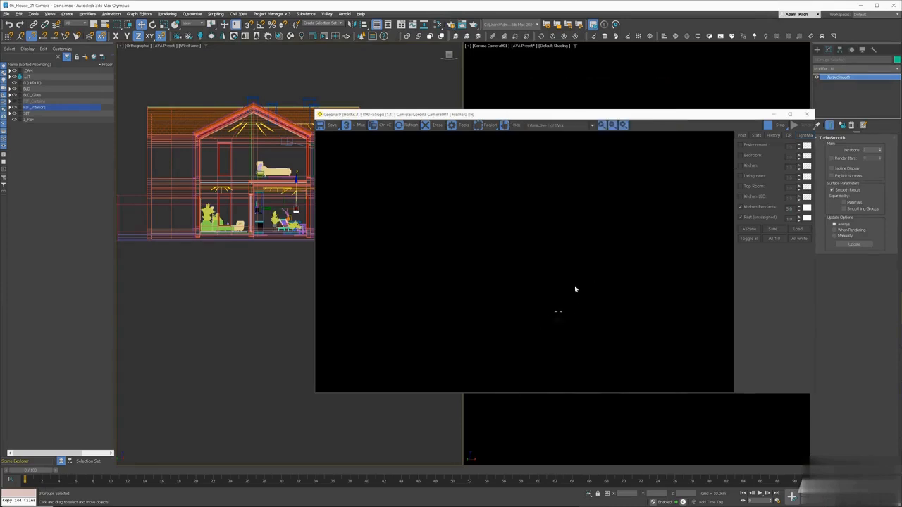
# Switch off the Rest (unassigned) LightMix layer and turn the Kitchen LED and Kitchen layers back on.
pyautogui.click(756, 218)
pyautogui.click(749, 199)
pyautogui.click(749, 167)
# Tint the Kitchen LightMix layer a warm orange.
pyautogui.click(806, 182)
pyautogui.moveTo(555, 268); pyautogui.dragTo(543, 272)
pyautogui.moveTo(571, 180); pyautogui.dragTo(574, 178)
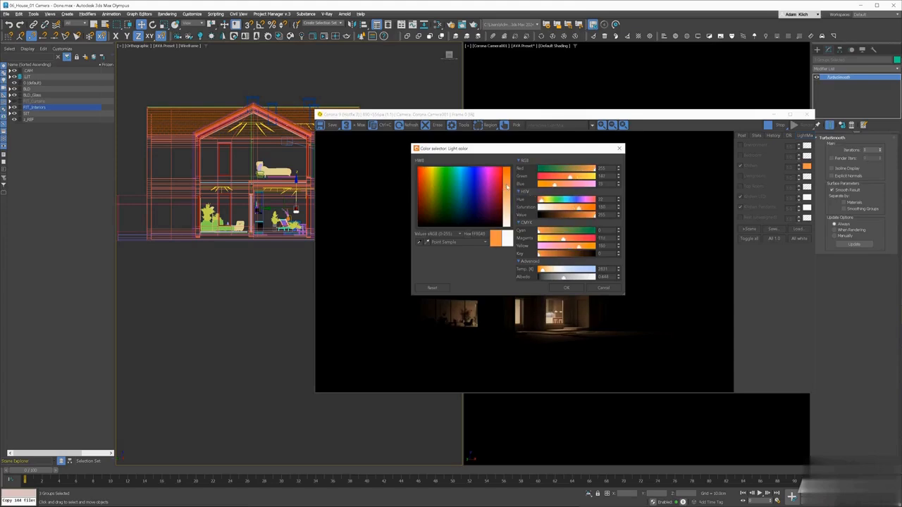
pyautogui.click(567, 287)
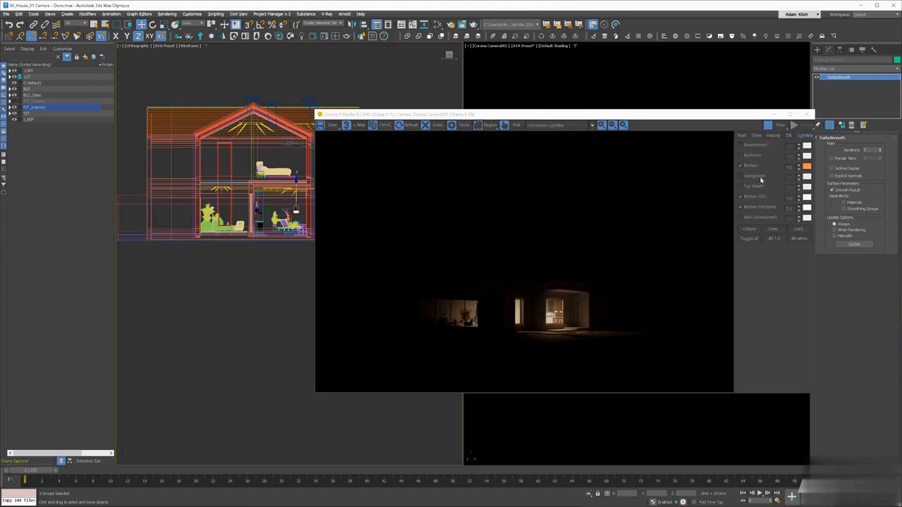
# Re-enable Environment and balance the kitchen layers: Kitchen intensity 0.5, Kitchen Pendants 2, and Kitchen LED tinted the same orange.
pyautogui.click(752, 147)
pyautogui.moveTo(793, 167); pyautogui.dragTo(769, 209)
pyautogui.write('0.5')
pyautogui.press('Return')
pyautogui.write('2')
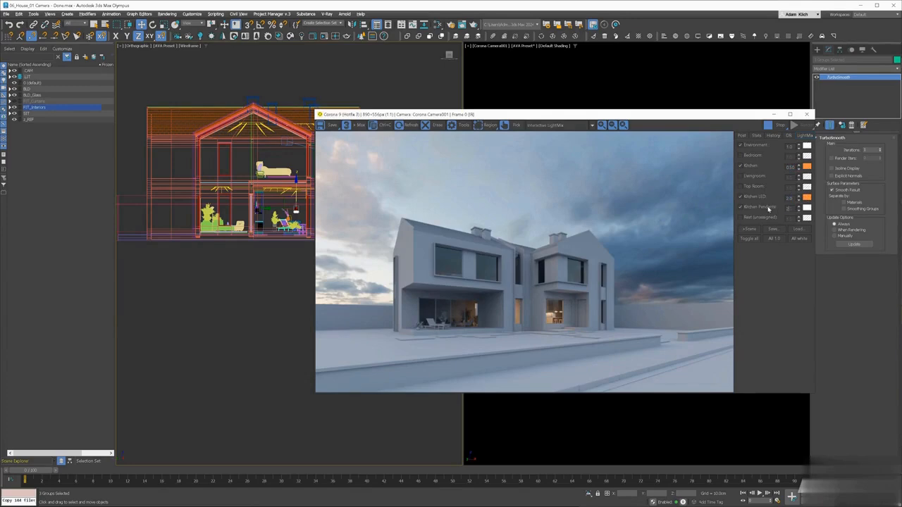
# Turn on the Livingroom LightMix layer, copy the warm orange tint to it and set its intensity to 0.8.
pyautogui.click(745, 178)
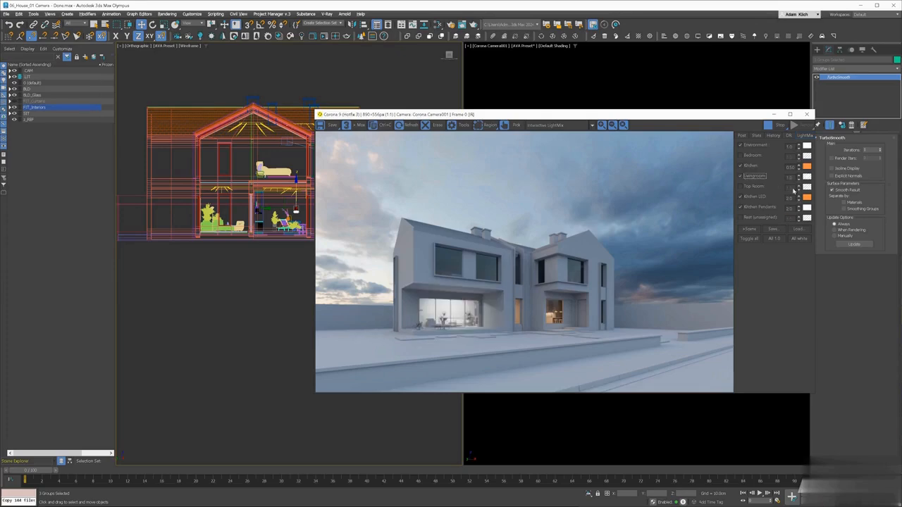
pyautogui.moveTo(807, 199); pyautogui.dragTo(780, 179)
pyautogui.write('0.8')
pyautogui.press('Return')
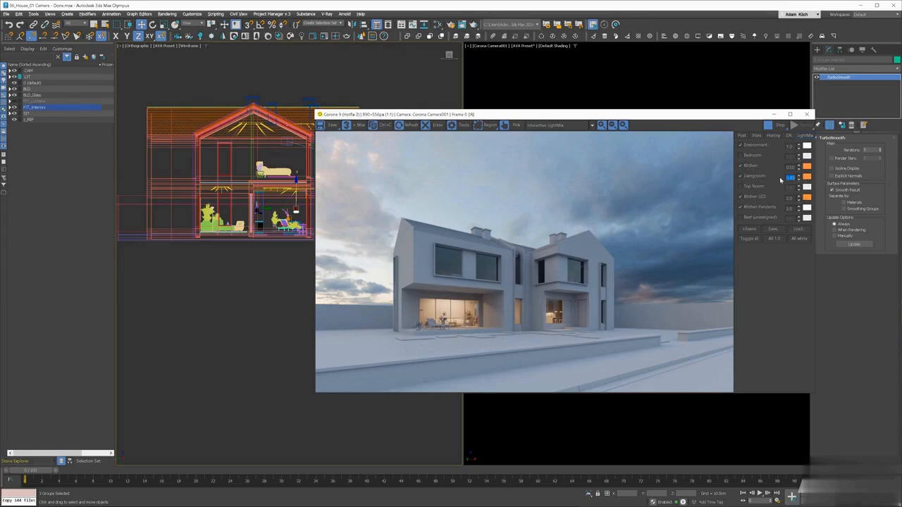
# Make the Livingroom layer's light colour a deeper, more saturated orange.
pyautogui.click(807, 177)
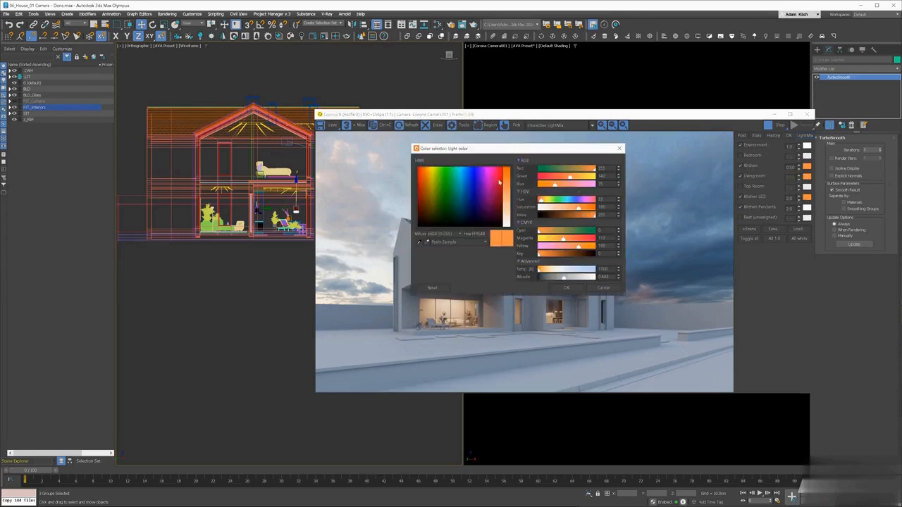
pyautogui.moveTo(499, 182); pyautogui.dragTo(510, 178)
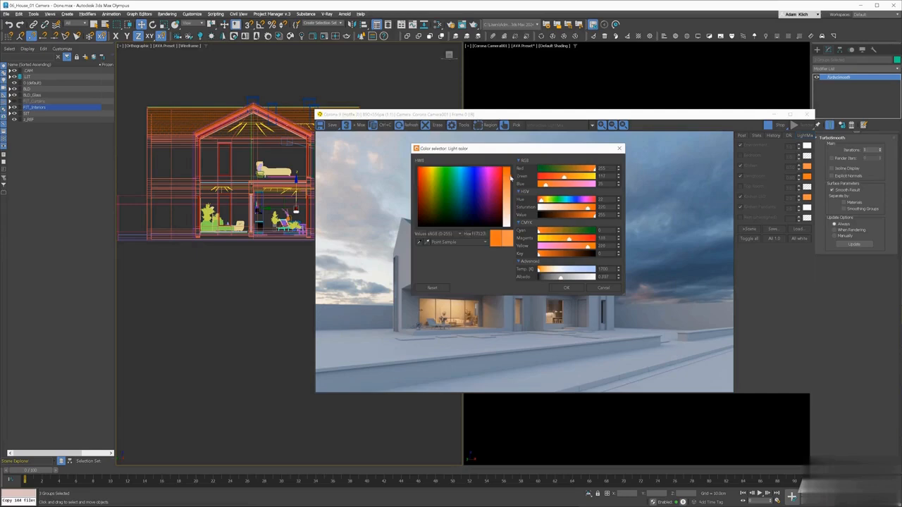
pyautogui.click(566, 286)
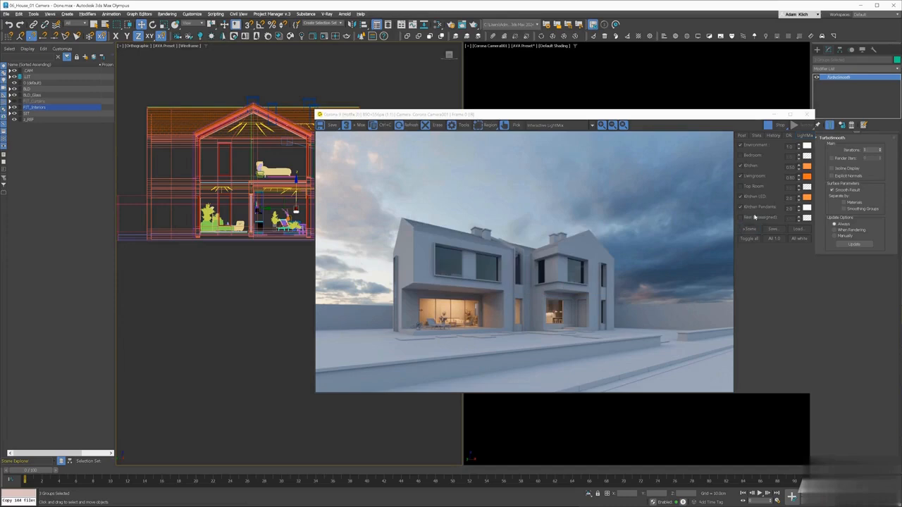
# Turn on the Top Room LightMix layer and reduce its intensity to 0.4.
pyautogui.click(749, 188)
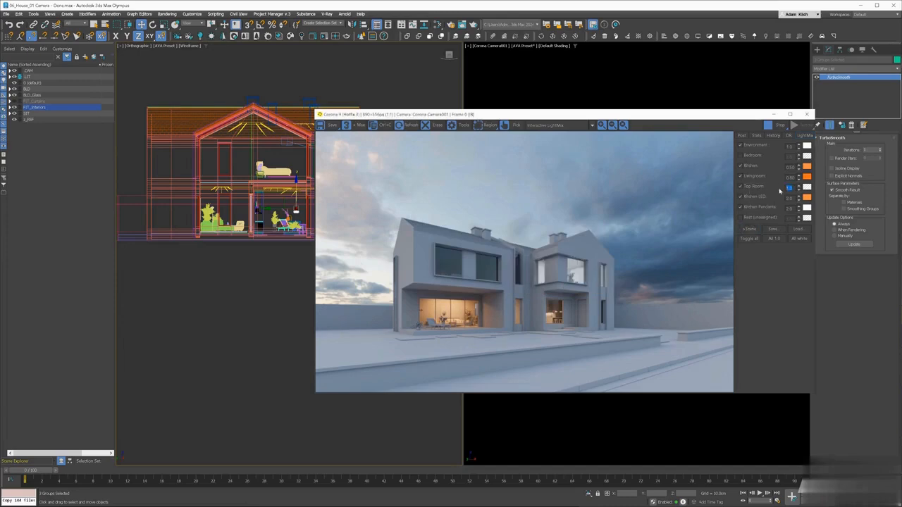
pyautogui.write('0.5')
pyautogui.press('Return')
pyautogui.write('0.4')
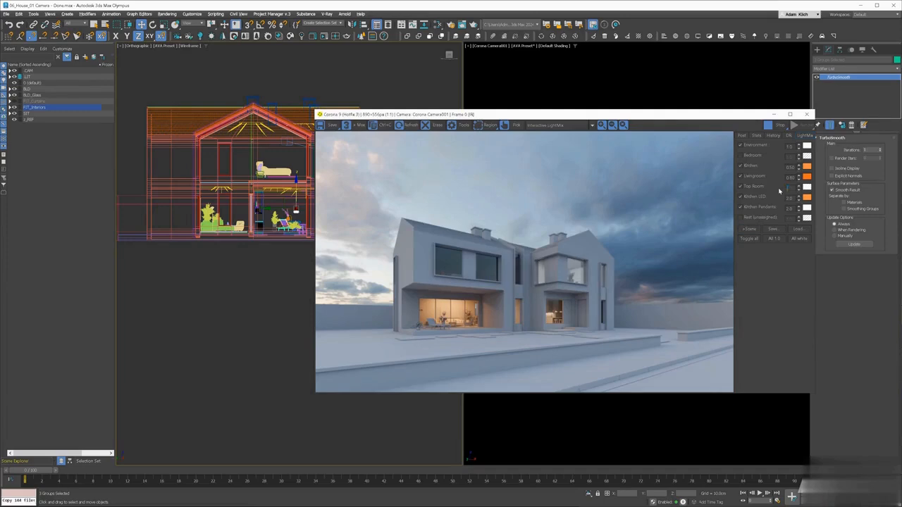
pyautogui.press('Return')
# Tint the Top Room LightMix layer a soft warm orange using colour temperature, with the green component lowered slightly.
pyautogui.click(806, 188)
pyautogui.moveTo(508, 148); pyautogui.dragTo(347, 78)
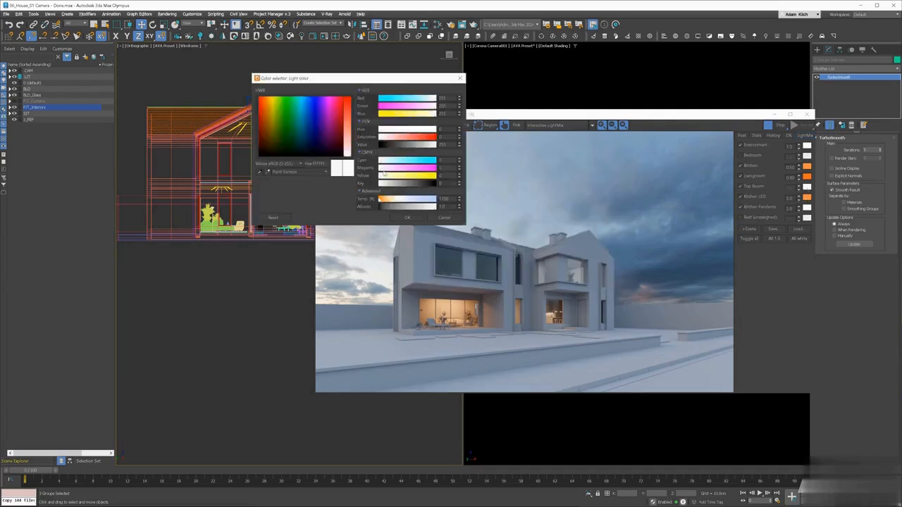
pyautogui.click(389, 200)
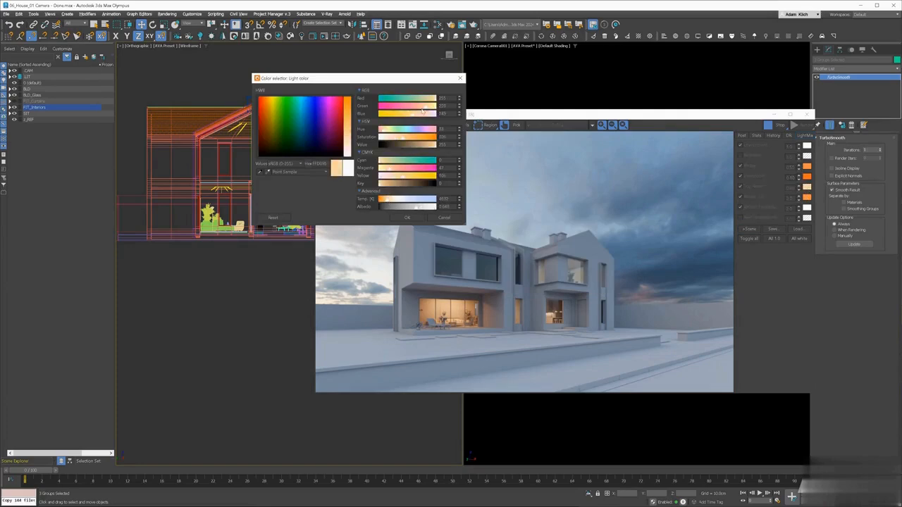
pyautogui.click(423, 112)
pyautogui.moveTo(423, 110); pyautogui.dragTo(424, 109)
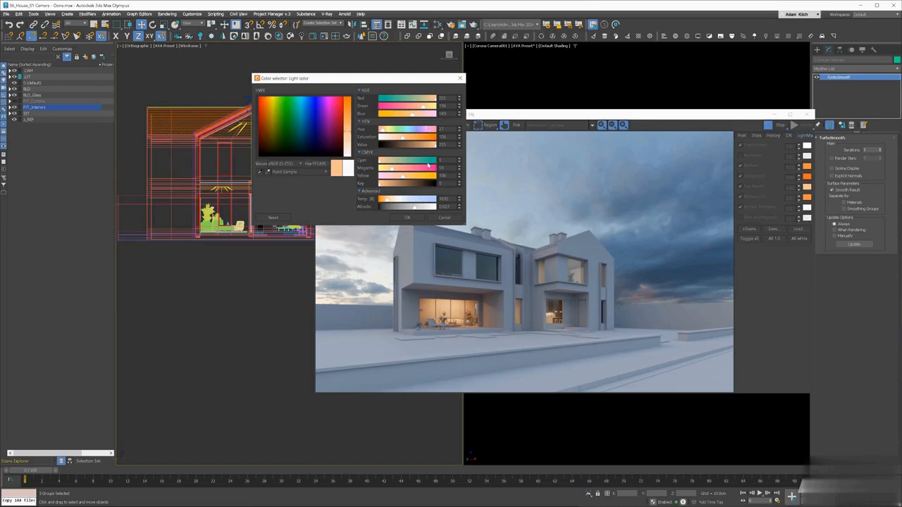
pyautogui.click(411, 218)
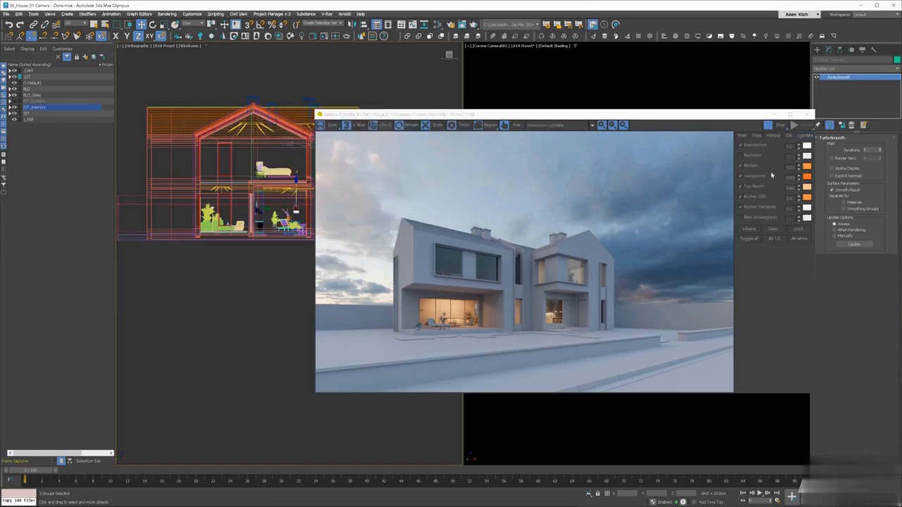
# Turn on the Bedroom LightMix layer, set its intensity to 0.15 and give it the same warm tint as Top Room.
pyautogui.click(753, 158)
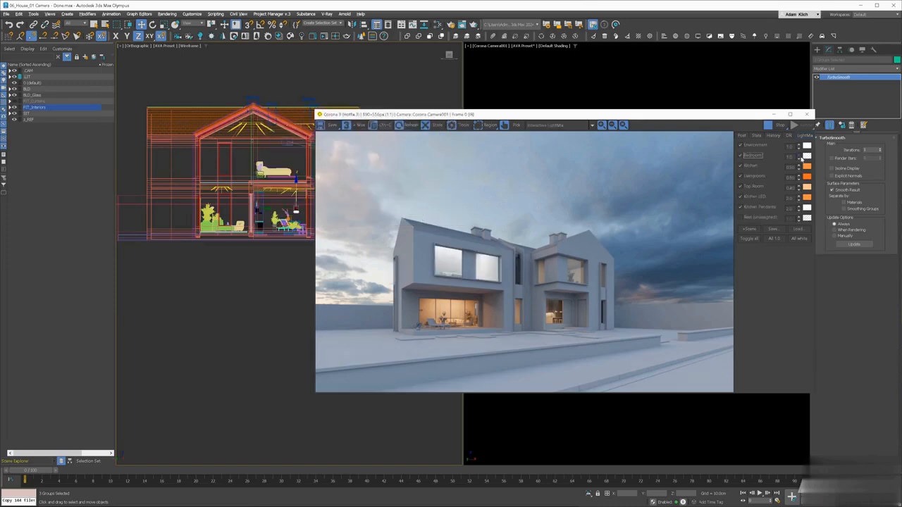
pyautogui.moveTo(794, 157); pyautogui.dragTo(777, 163)
pyautogui.write('0.15')
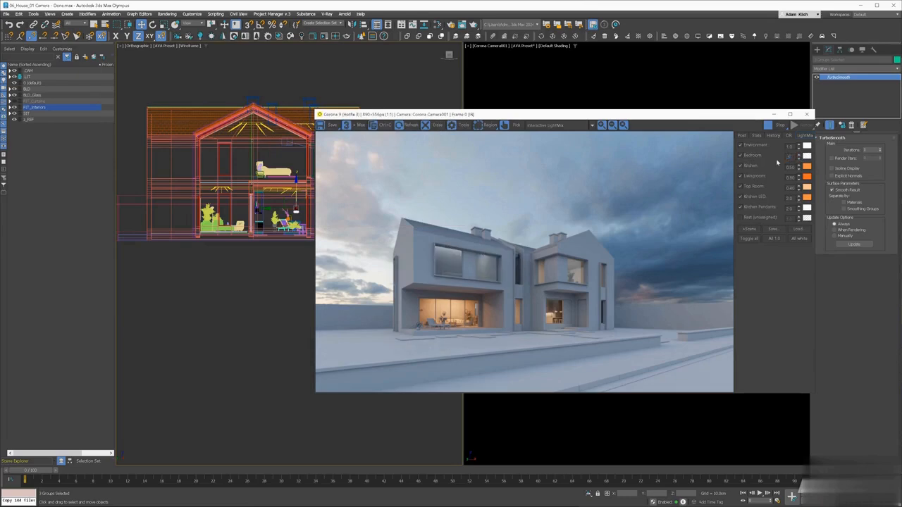
pyautogui.press('Return')
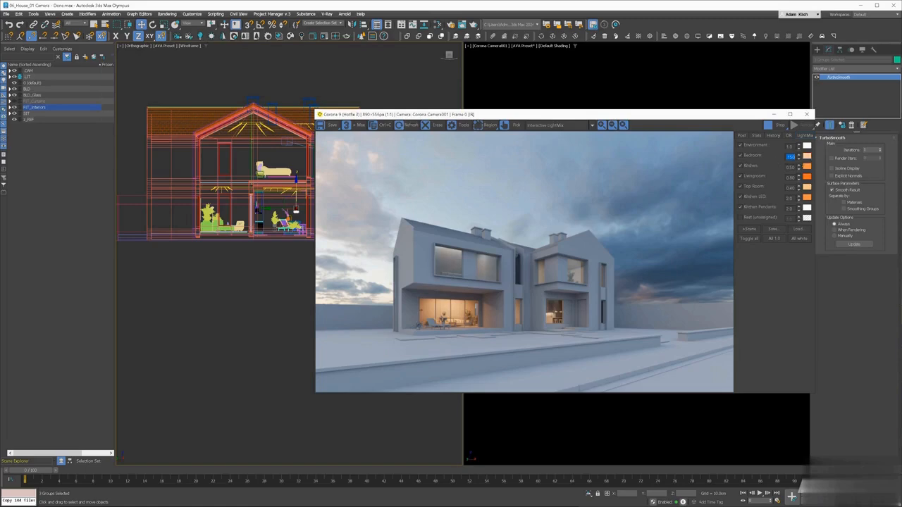
# Scale the Bedroom ceiling light down uniformly to about two thirds of its size and move it higher under the roof.
pyautogui.scroll(3, 262, 127)
pyautogui.scroll(3, 262, 128)
pyautogui.click(263, 120)
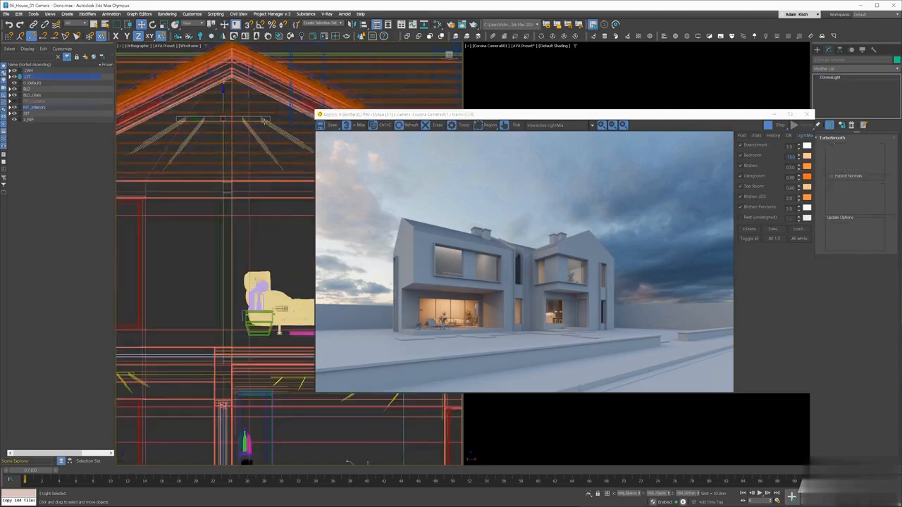
pyautogui.moveTo(223, 102); pyautogui.dragTo(227, 115)
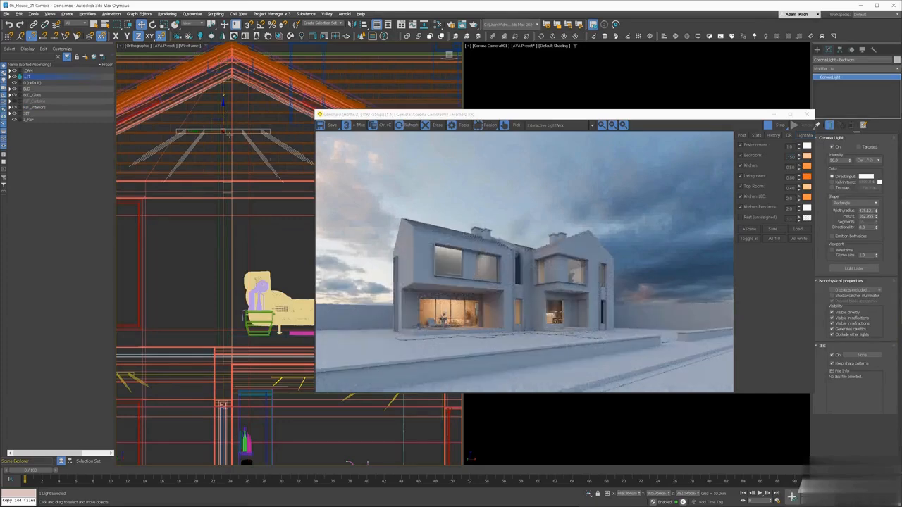
pyautogui.press('r')
pyautogui.moveTo(203, 133); pyautogui.dragTo(199, 131)
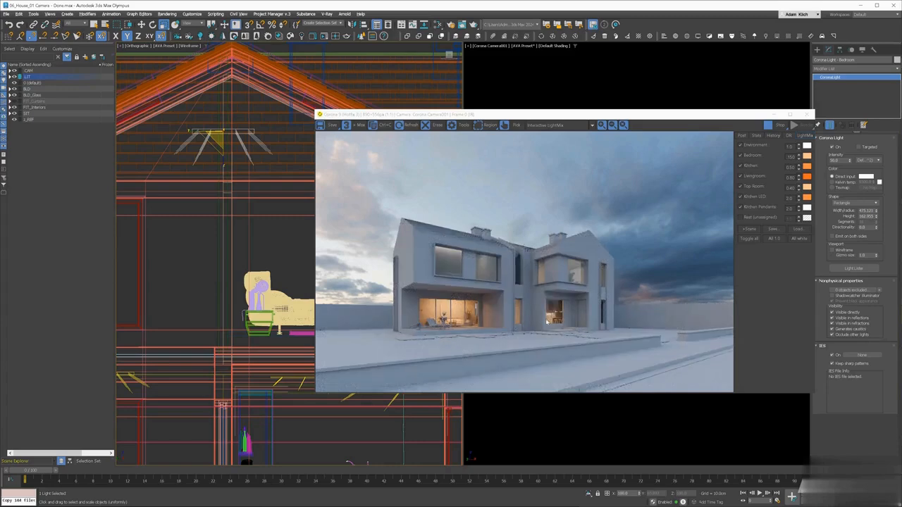
pyautogui.press('w')
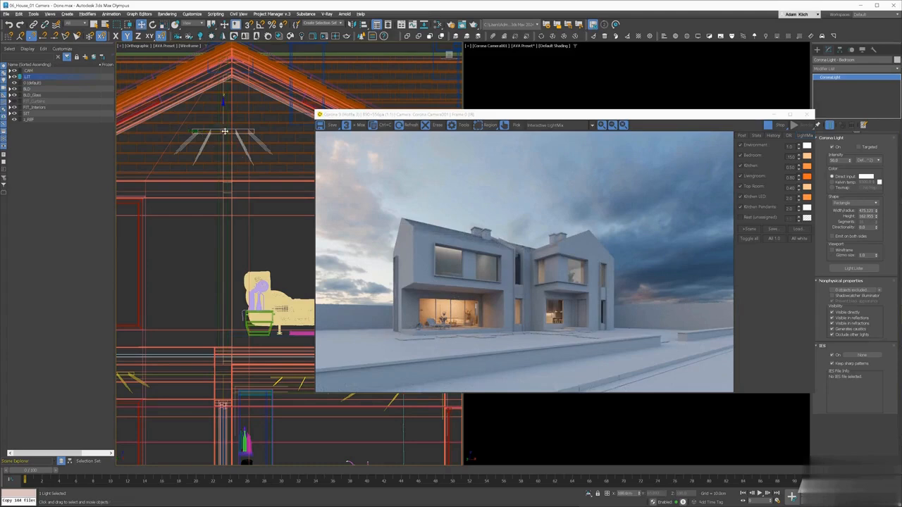
pyautogui.moveTo(226, 113); pyautogui.dragTo(227, 89)
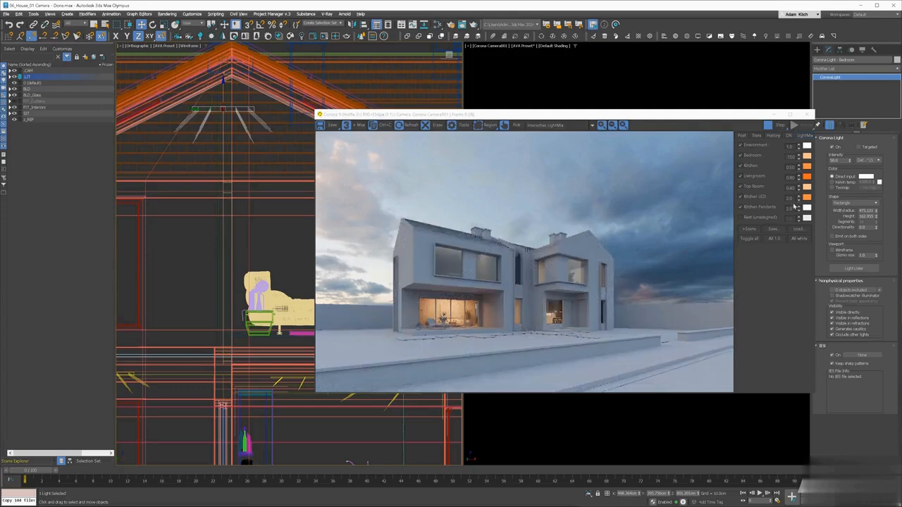
# Raise the Bedroom layer's intensity to 0.3 and make its light colour a slightly more saturated orange.
pyautogui.doubleClick(791, 157)
pyautogui.write('0.3')
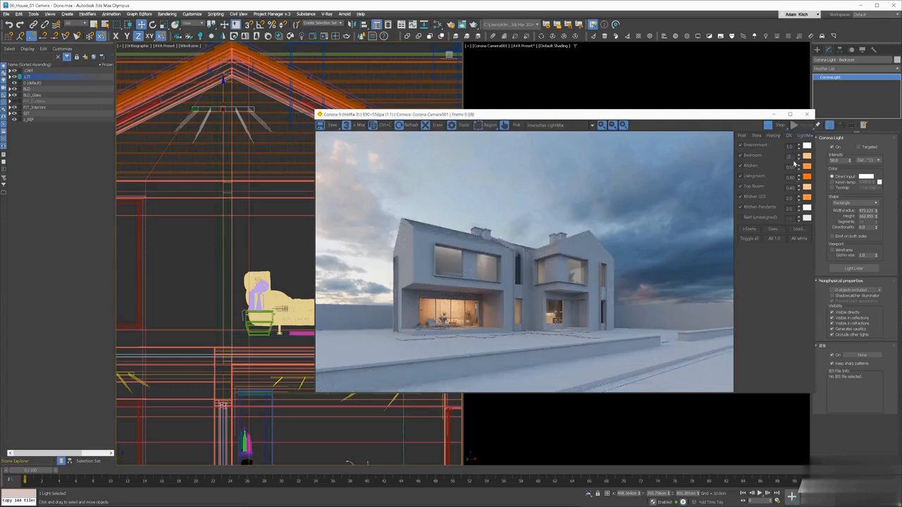
pyautogui.press('Return')
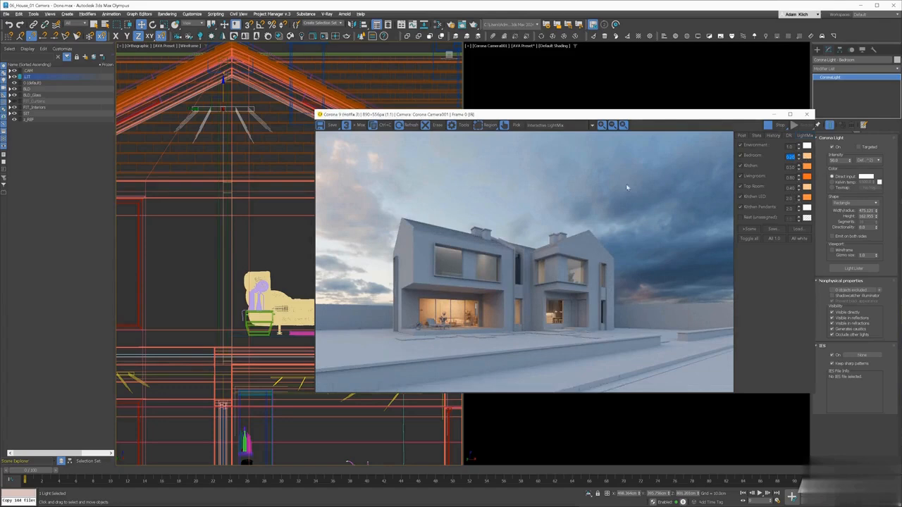
pyautogui.click(807, 156)
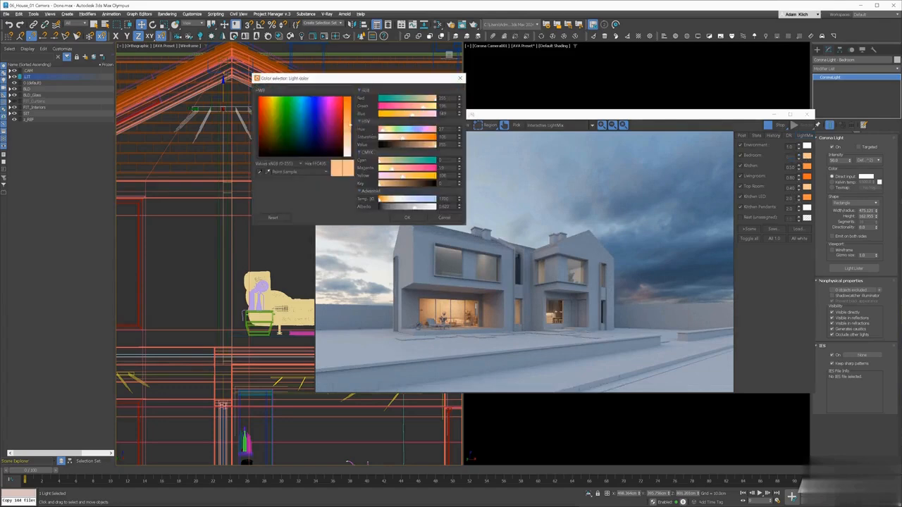
pyautogui.click(349, 125)
pyautogui.click(405, 218)
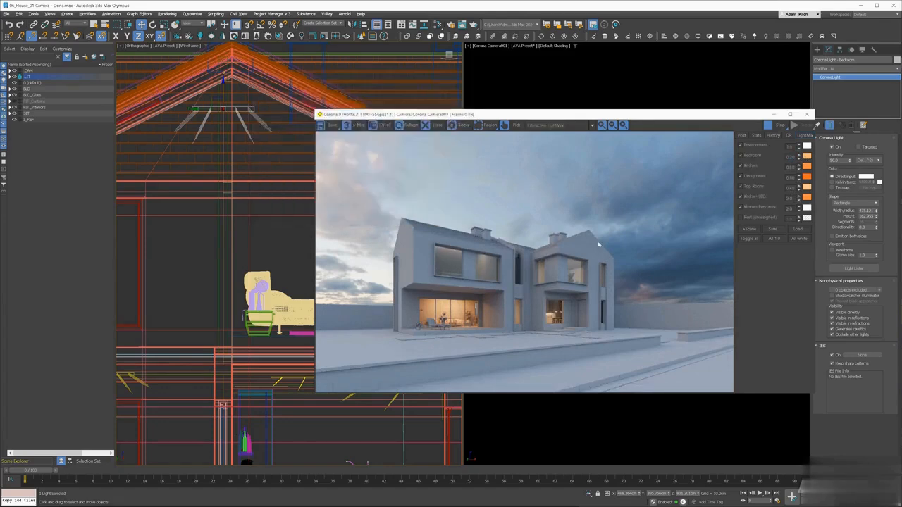